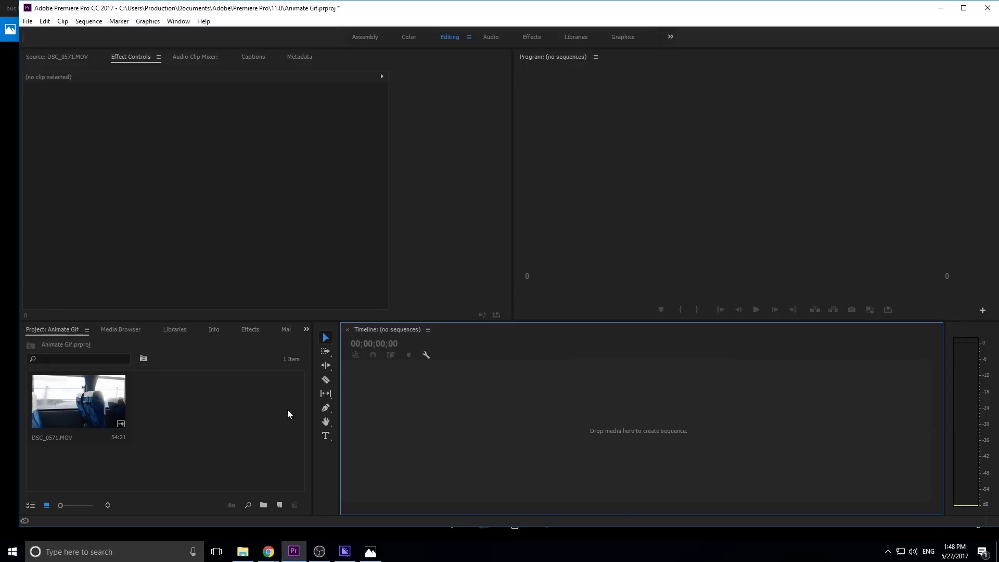
Step: Create a new sequence from DSC_0571.MOV on the Timeline
{"action": "left_click", "coordinate": [98, 409]}
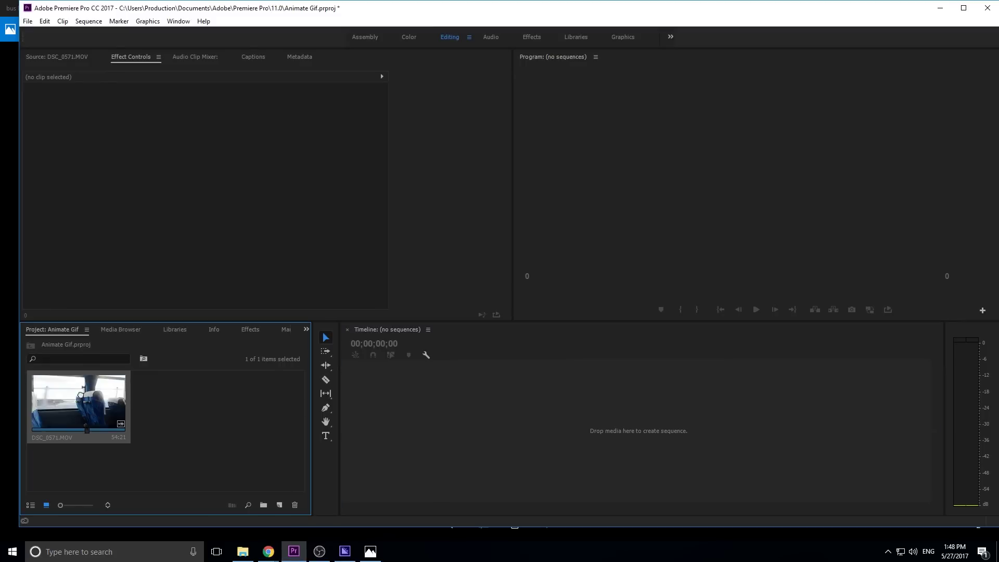
{"action": "left_click_drag", "start_coordinate": [81, 395], "coordinate": [411, 405]}
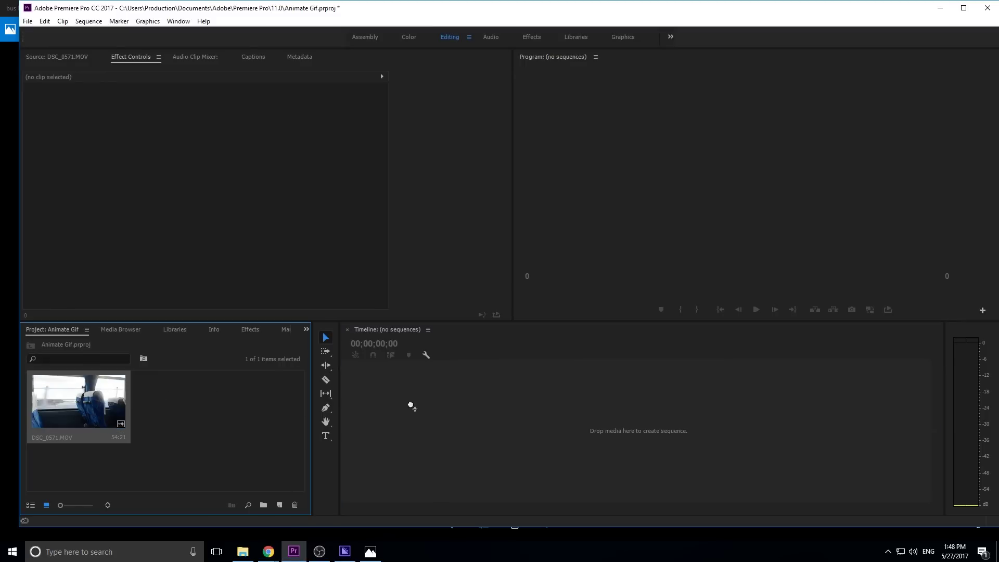
{"action": "left_click_drag", "start_coordinate": [502, 410], "coordinate": [497, 423]}
Step: Unlink the clip's audio and delete it, leaving only video on V1
{"action": "left_click", "coordinate": [498, 423]}
{"action": "right_click", "coordinate": [498, 423]}
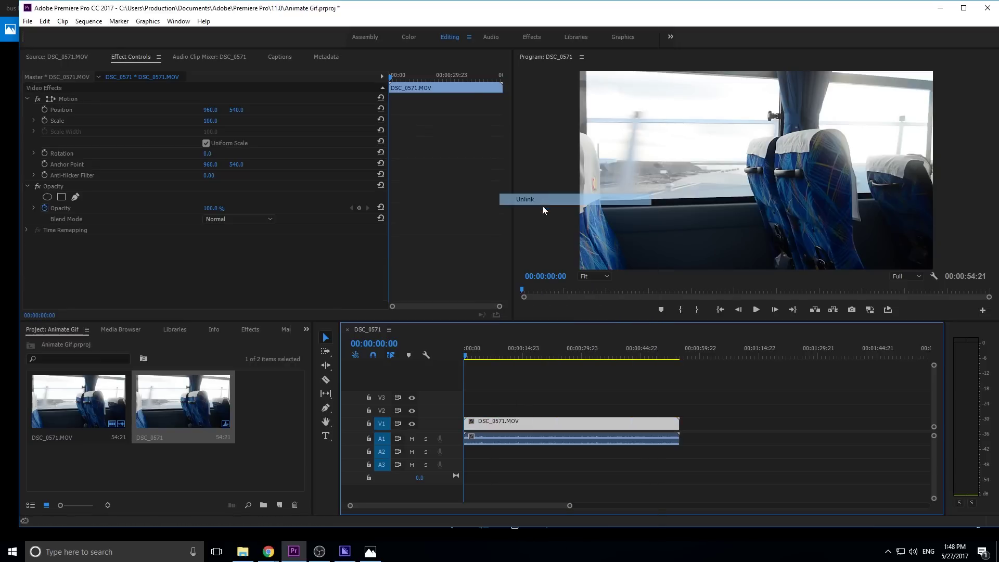
{"action": "left_click", "coordinate": [518, 436]}
{"action": "key", "text": "Delete"}
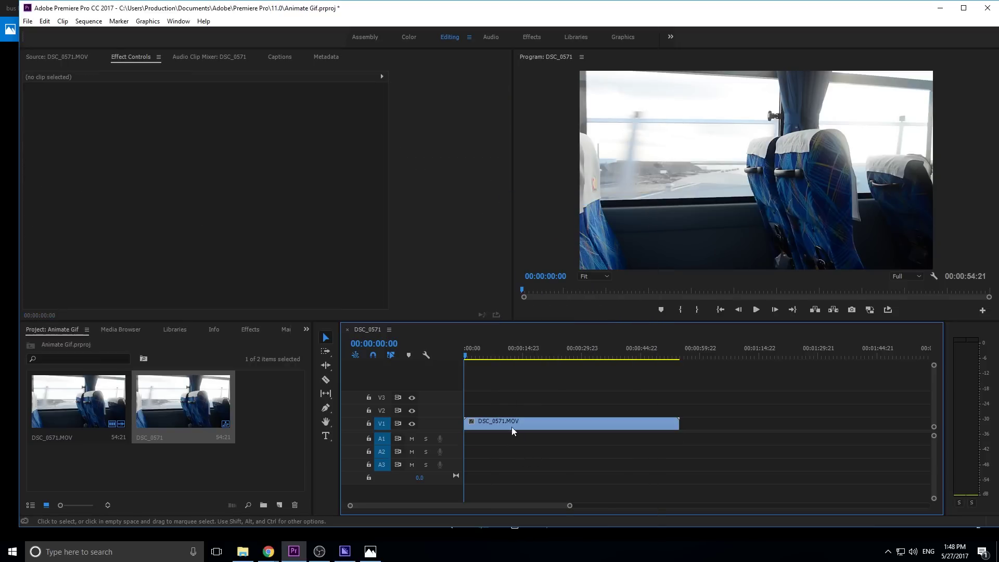
Step: In Sequence Settings, choose Custom editing mode and a 15.00 fps timebase, and select the frame width to set it to 500
{"action": "left_click", "coordinate": [87, 21]}
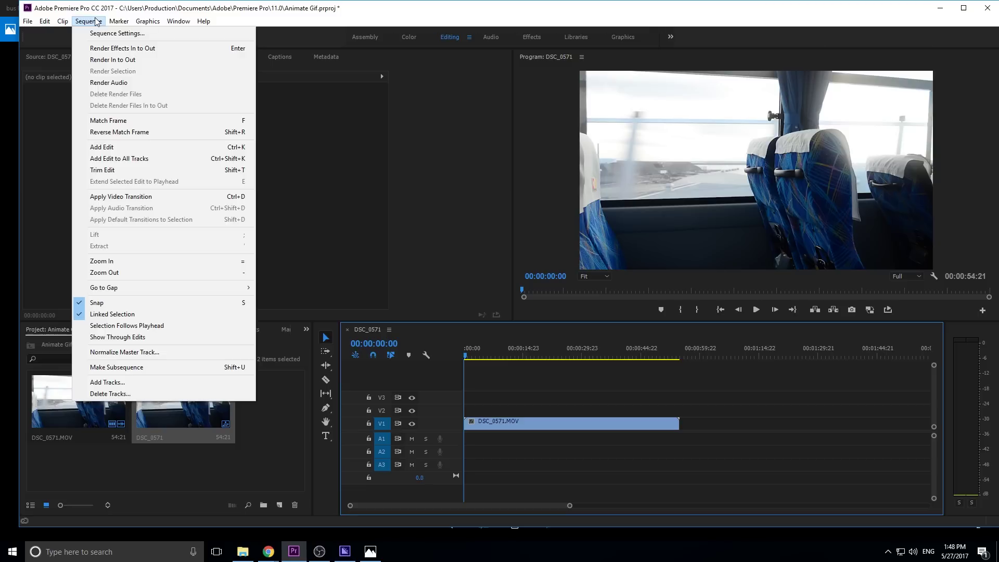
{"action": "left_click", "coordinate": [109, 33]}
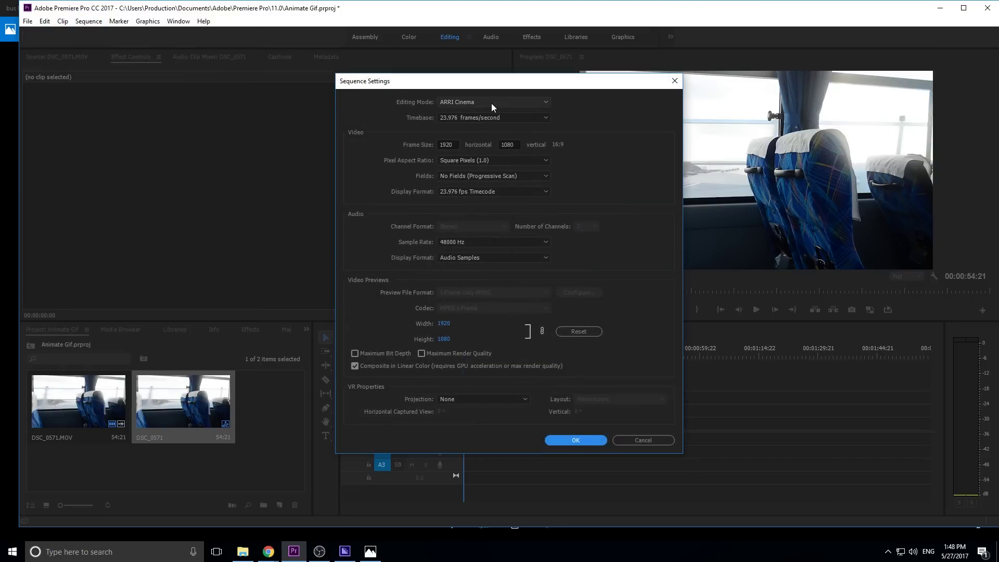
{"action": "left_click", "coordinate": [541, 102]}
{"action": "left_click", "coordinate": [580, 7]}
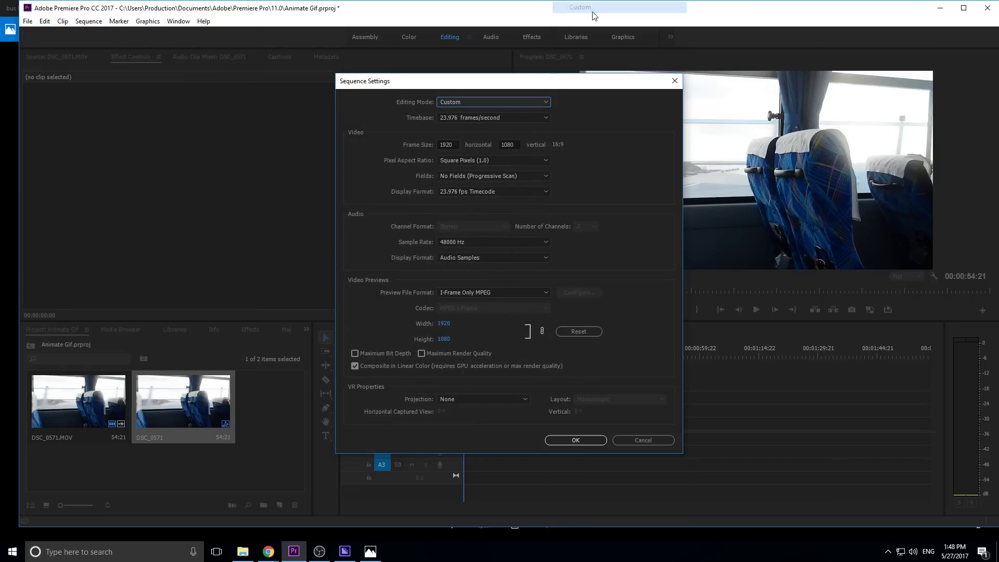
{"action": "left_click", "coordinate": [479, 118]}
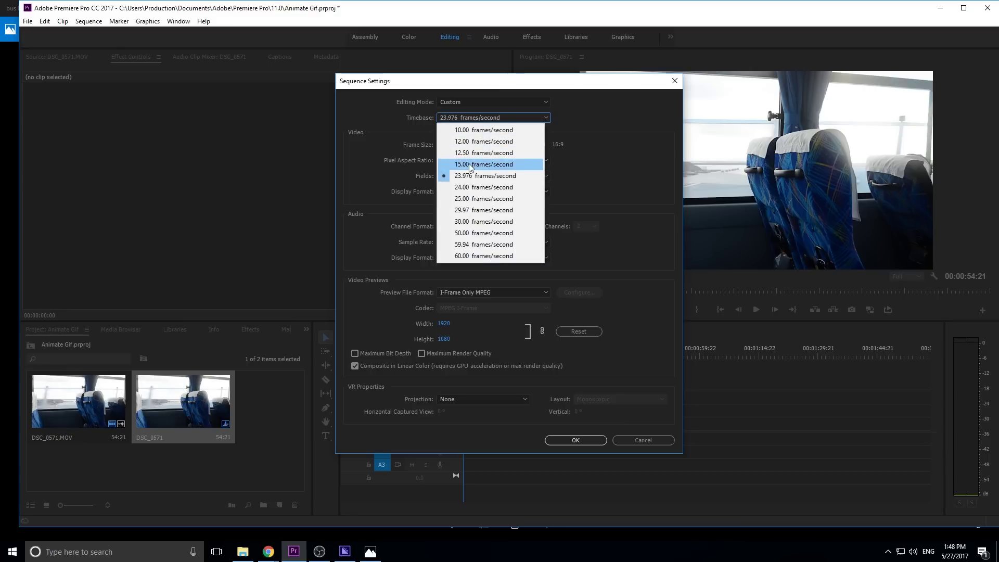
{"action": "left_click", "coordinate": [470, 153]}
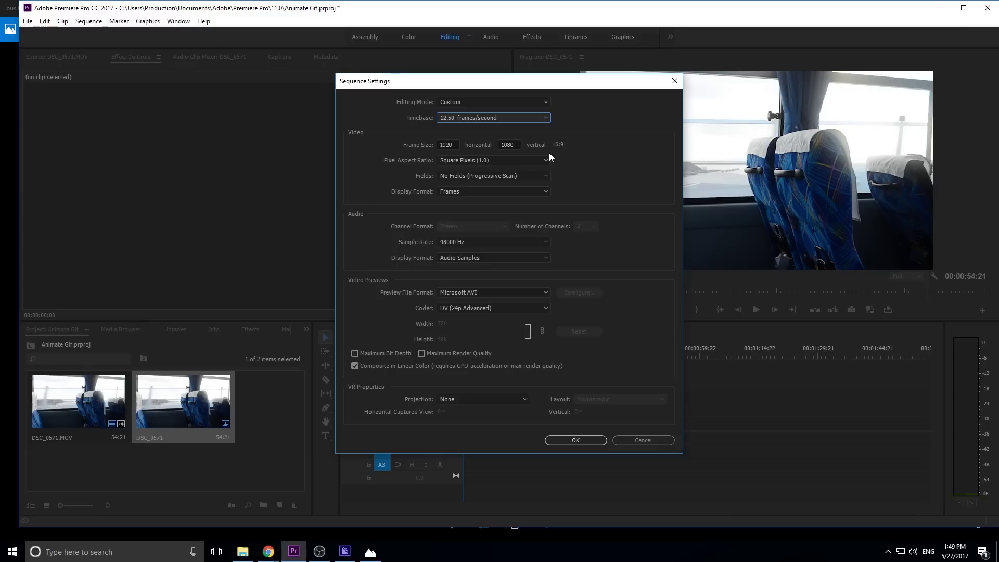
{"action": "left_click", "coordinate": [502, 118]}
{"action": "left_click", "coordinate": [465, 165]}
{"action": "left_click_drag", "start_coordinate": [457, 145], "coordinate": [410, 144]}
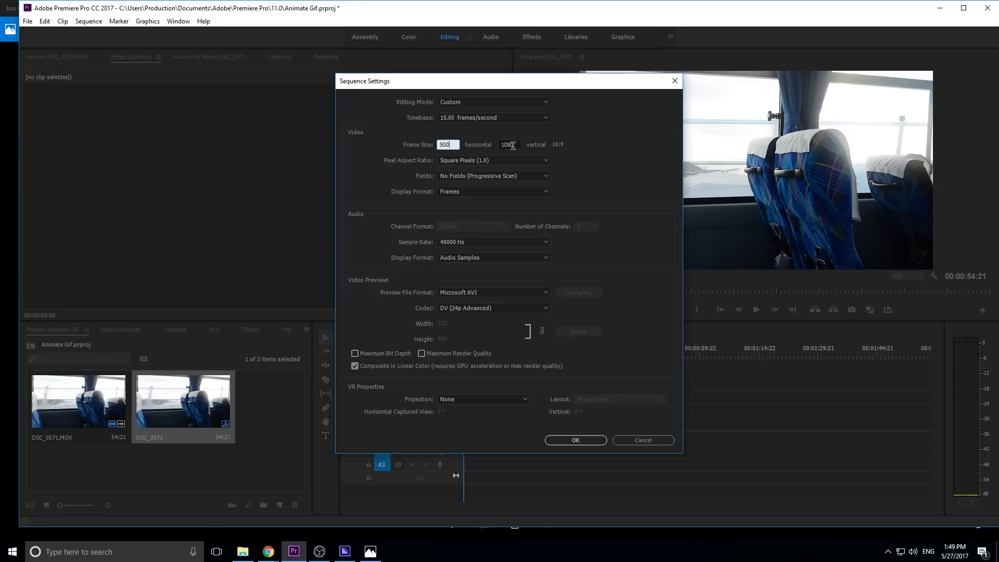
Step: Enter 500 as the frame height for a square 500 × 500 frame
{"action": "key", "text": "Tab"}
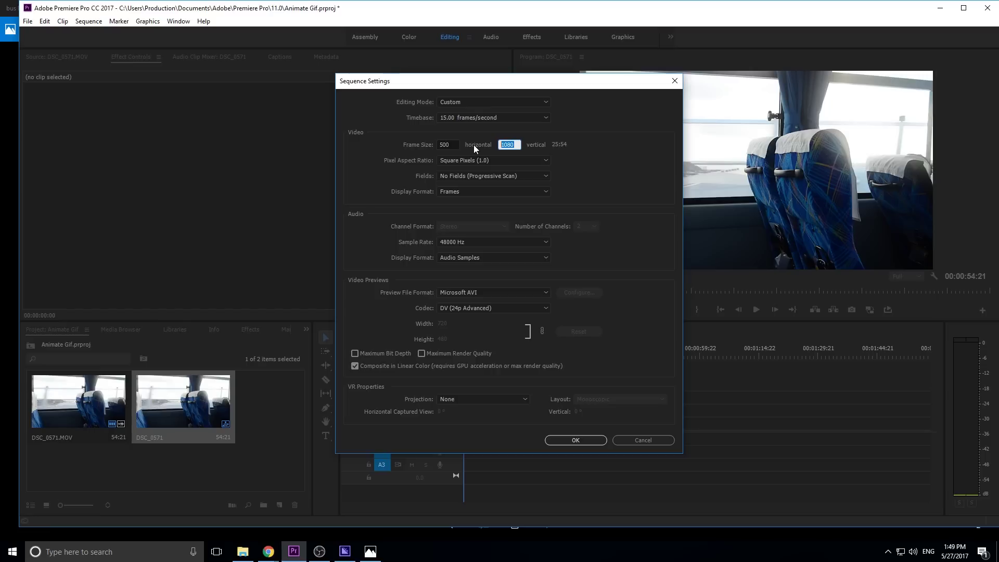
{"action": "left_click", "coordinate": [582, 149]}
Step: Keep the display format on Frames, apply the settings, and confirm deleting all previews
{"action": "left_click", "coordinate": [467, 191]}
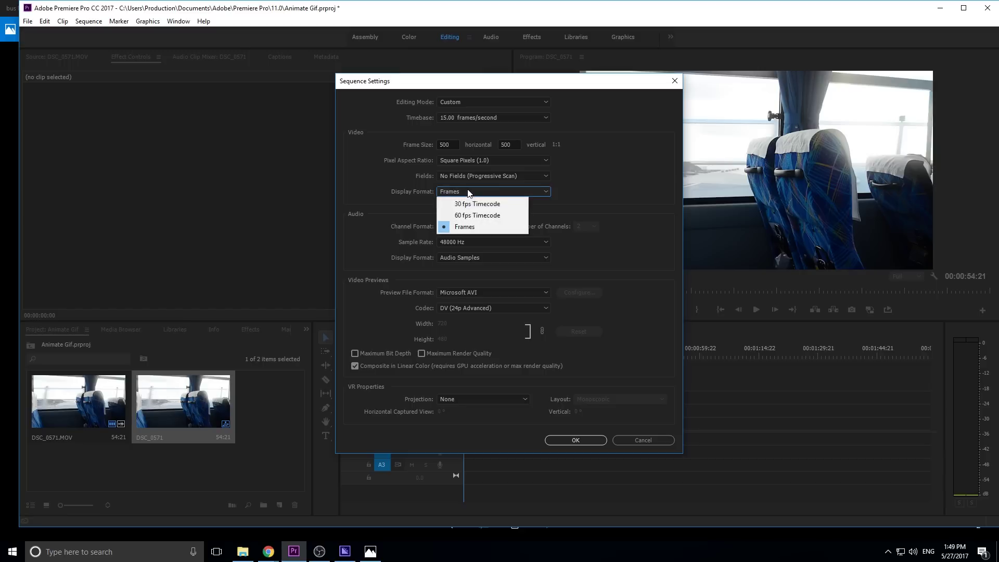
{"action": "left_click", "coordinate": [468, 206]}
{"action": "left_click", "coordinate": [457, 192]}
{"action": "left_click", "coordinate": [479, 224]}
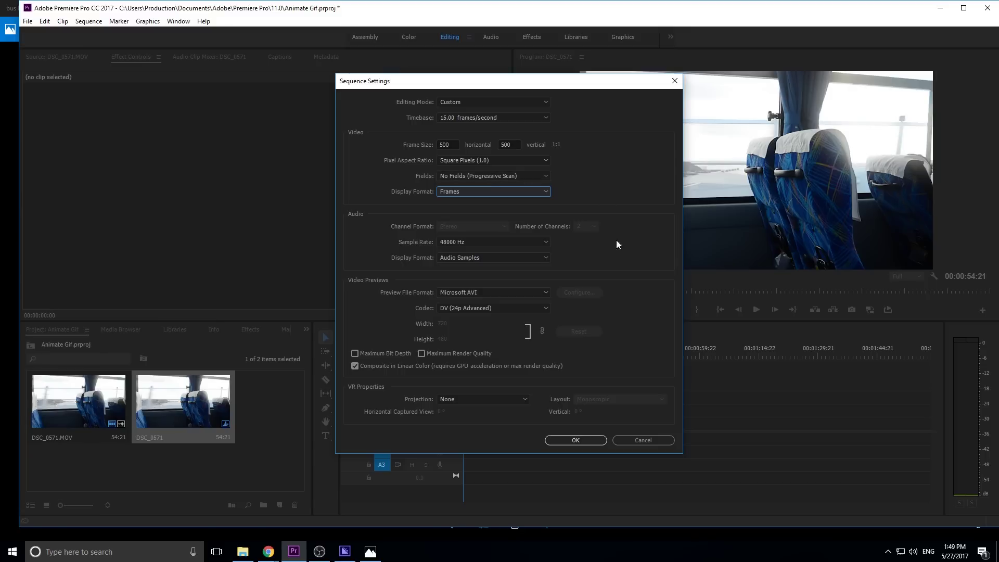
{"action": "left_click", "coordinate": [592, 441]}
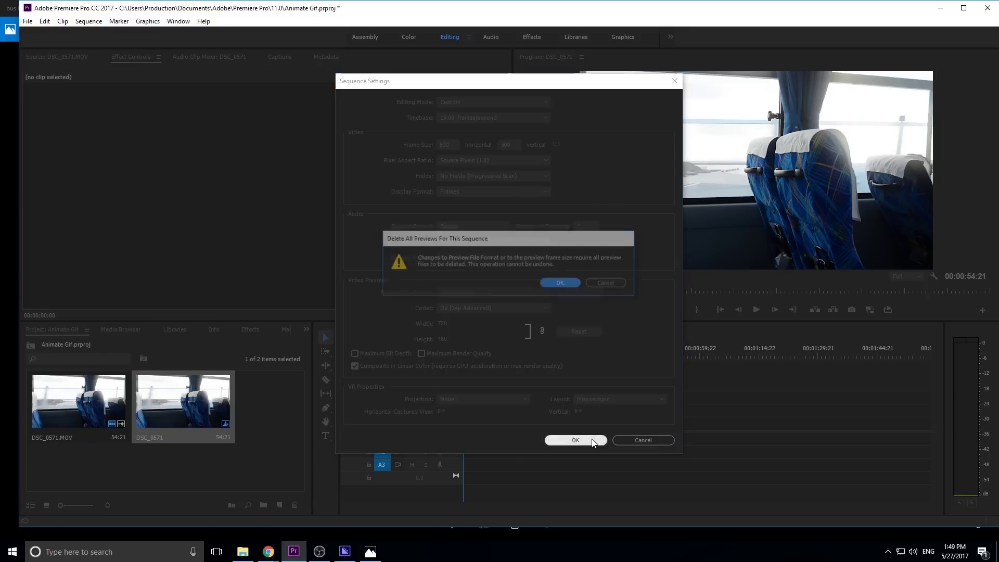
{"action": "left_click", "coordinate": [554, 285]}
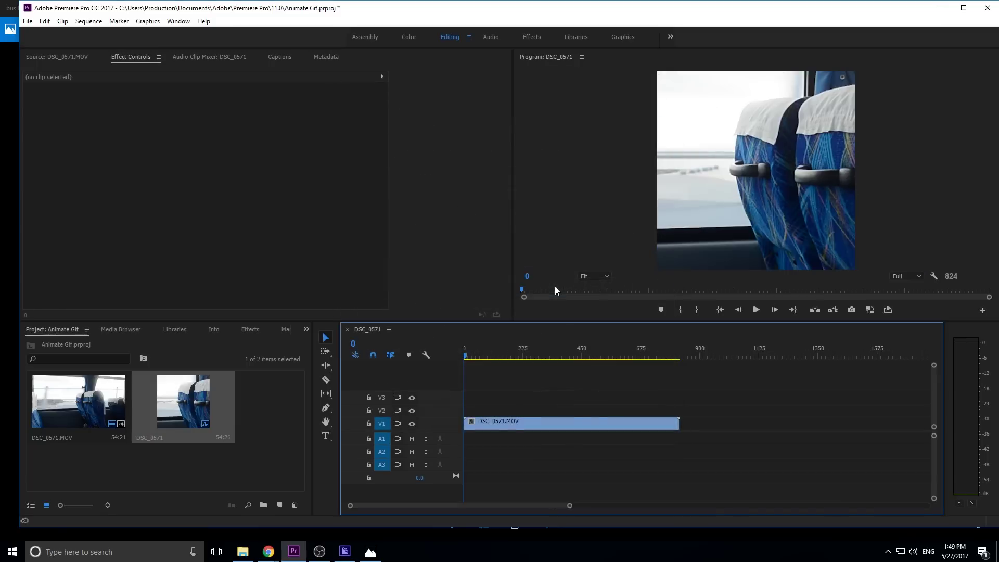
Step: Scale the bus clip down to 53 and scrub the timeline to find a cut point
{"action": "left_click", "coordinate": [505, 420]}
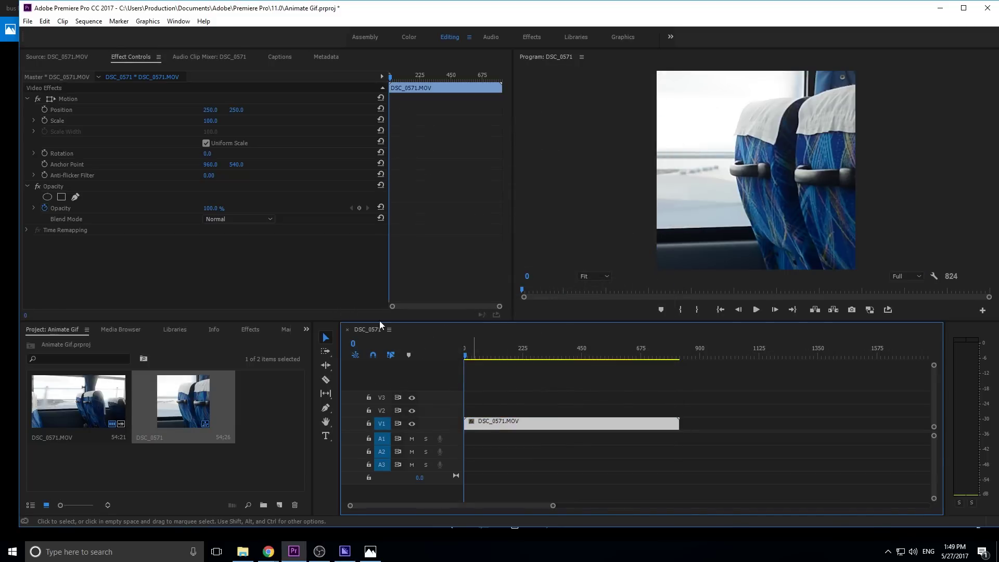
{"action": "left_click_drag", "start_coordinate": [210, 120], "coordinate": [231, 109]}
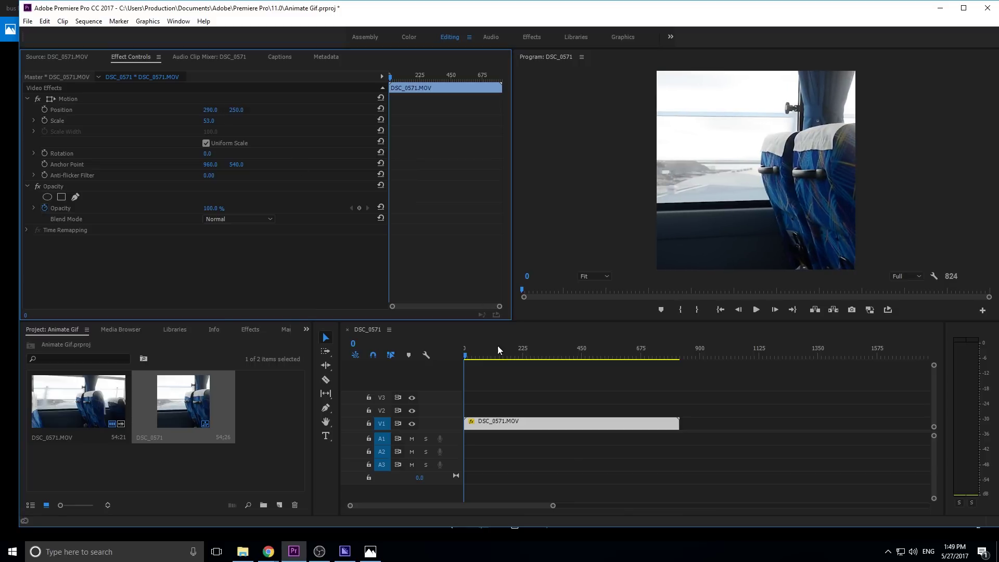
{"action": "left_click_drag", "start_coordinate": [466, 346], "coordinate": [588, 350]}
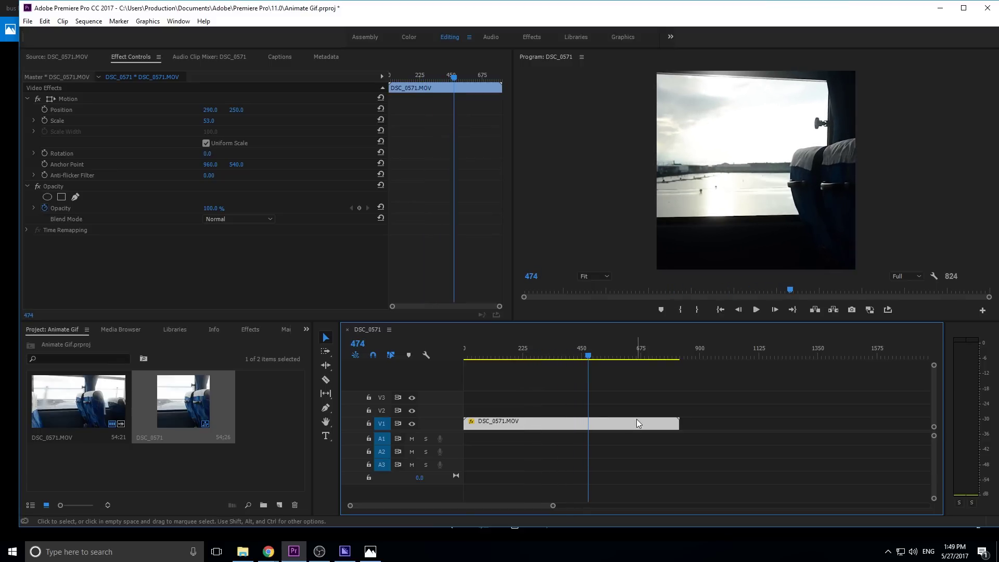
Step: Split the clip at frame 474 with the Razor tool and delete the earlier piece
{"action": "key", "text": "c"}
{"action": "left_click", "coordinate": [590, 424]}
{"action": "key", "text": "v"}
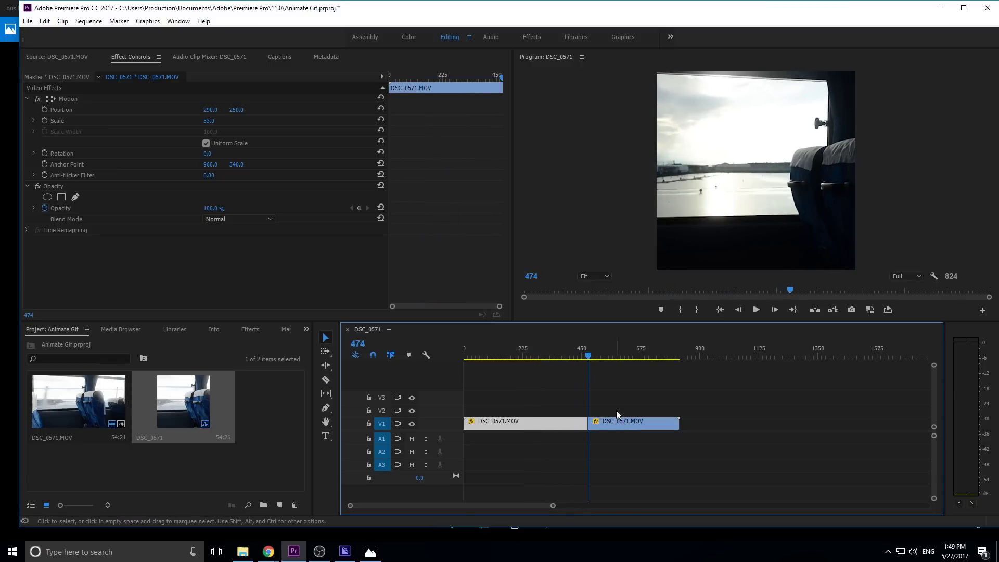
{"action": "left_click", "coordinate": [590, 354]}
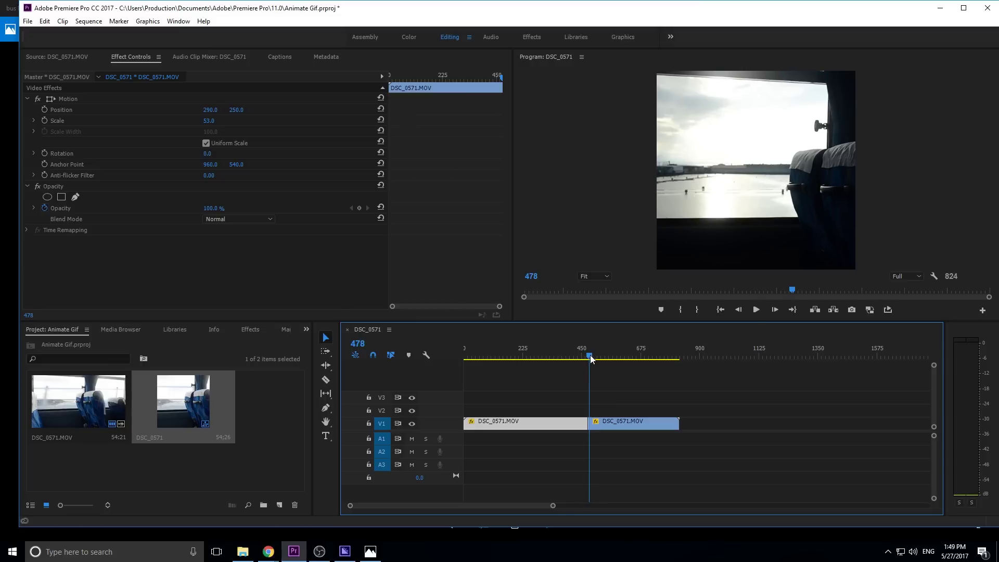
{"action": "left_click", "coordinate": [569, 426]}
{"action": "key", "text": "Delete"}
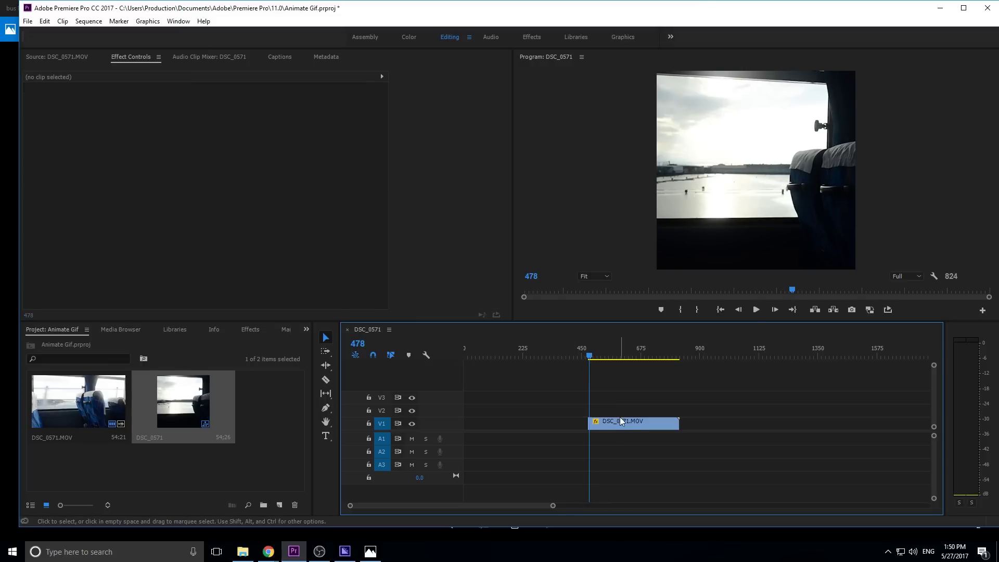
Step: Move the remaining clip so it starts exactly at frame 0
{"action": "left_click_drag", "start_coordinate": [618, 425], "coordinate": [485, 424]}
{"action": "left_click", "coordinate": [488, 392]}
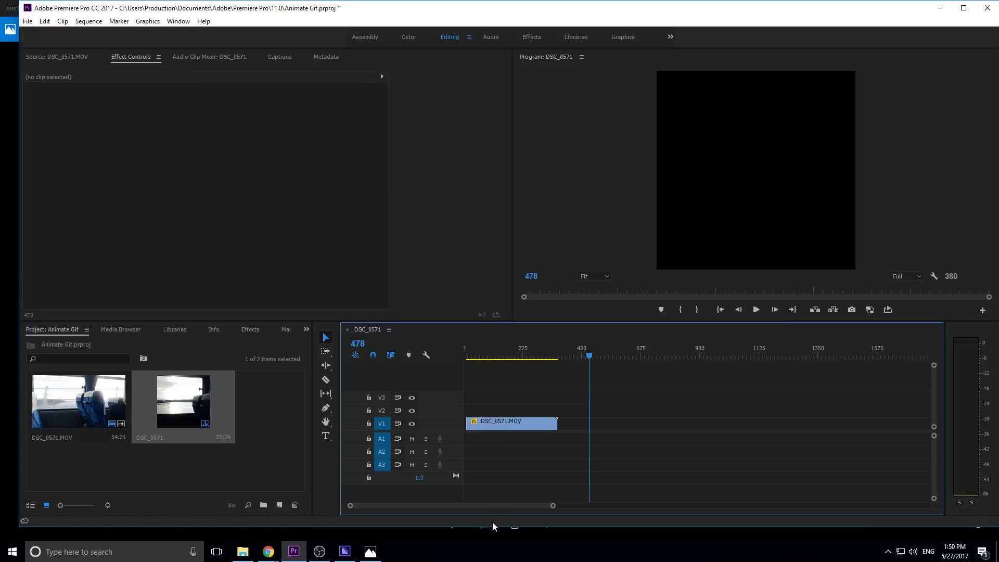
{"action": "left_click", "coordinate": [492, 423]}
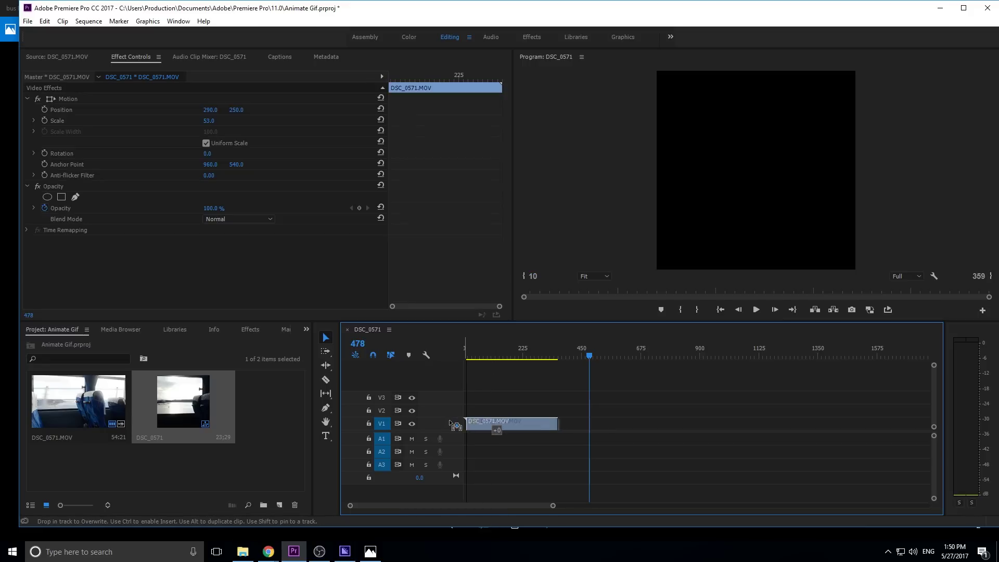
{"action": "left_click_drag", "start_coordinate": [483, 348], "coordinate": [464, 348]}
{"action": "left_click_drag", "start_coordinate": [495, 426], "coordinate": [471, 427]}
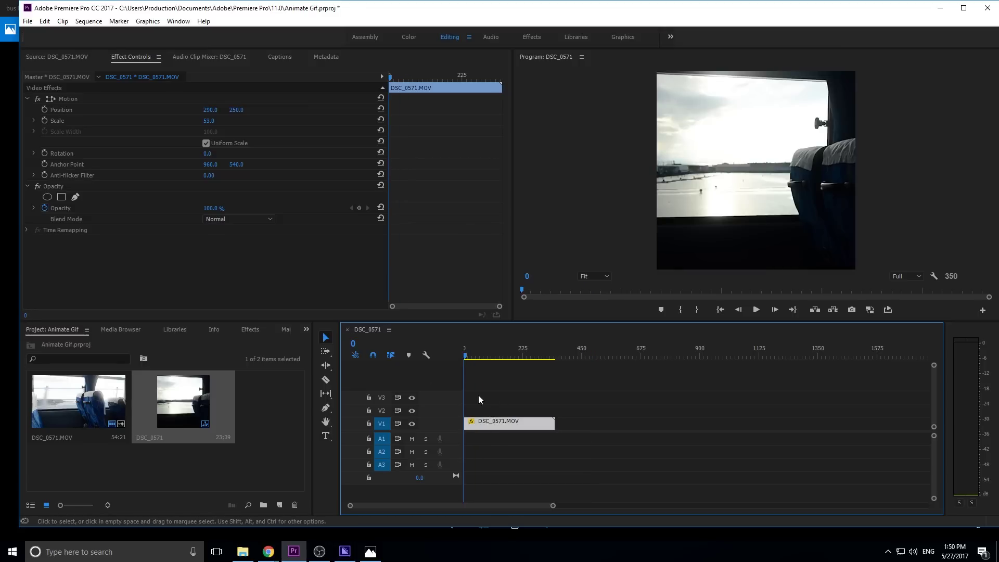
Step: Preview the trimmed clip and return the playhead to frame 0
{"action": "left_click", "coordinate": [504, 447]}
{"action": "key", "text": "space"}
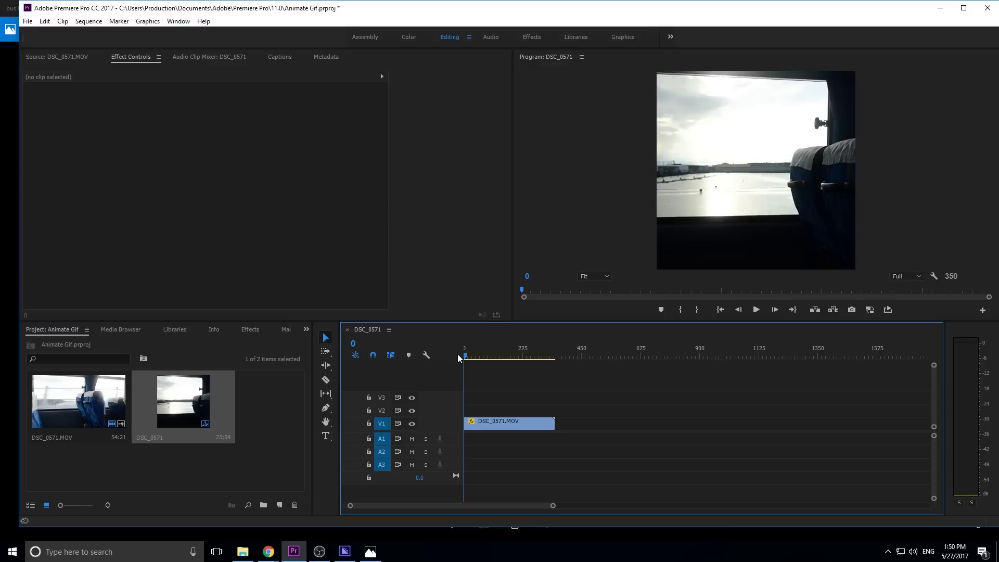
{"action": "left_click", "coordinate": [469, 357]}
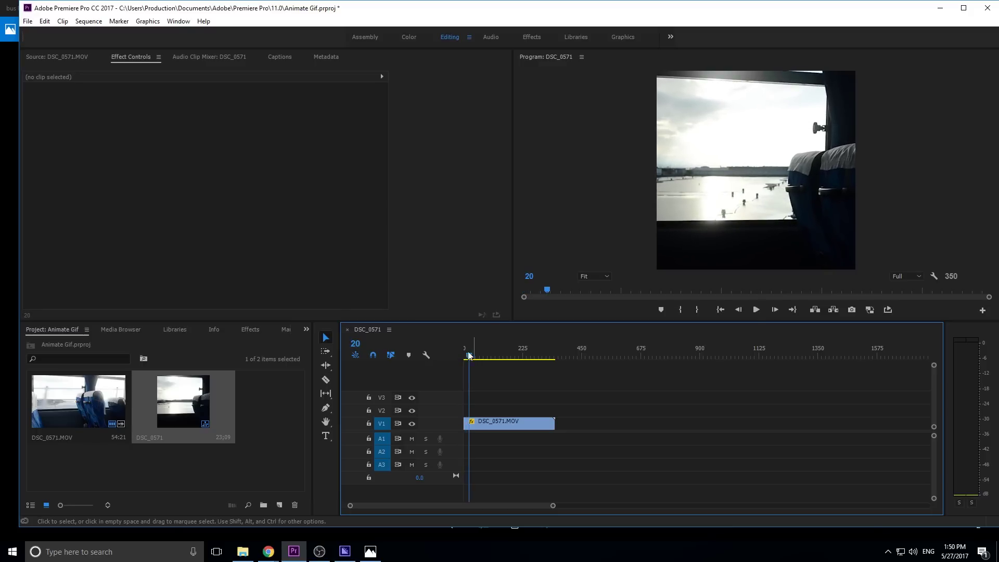
{"action": "key", "text": "space"}
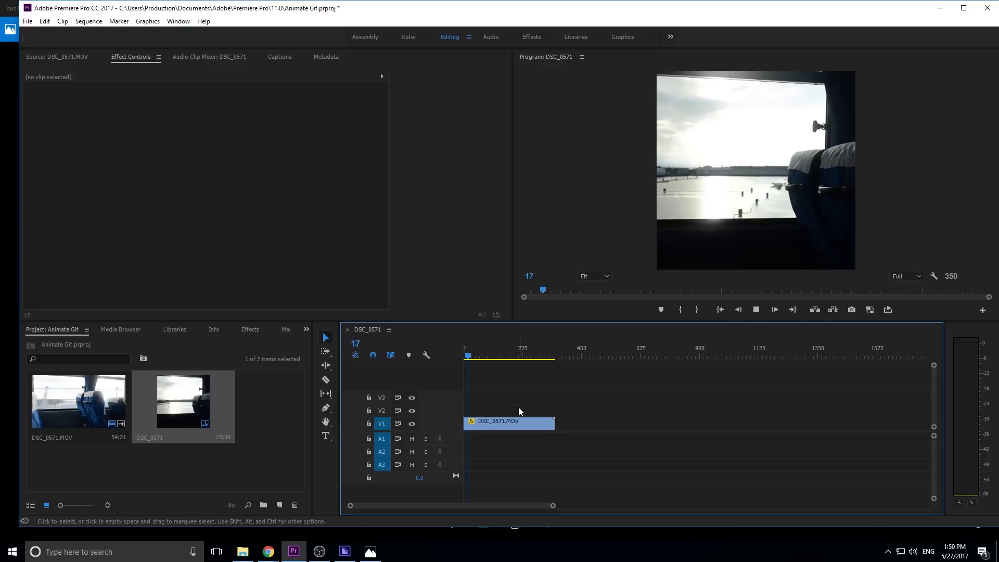
{"action": "left_click", "coordinate": [466, 357]}
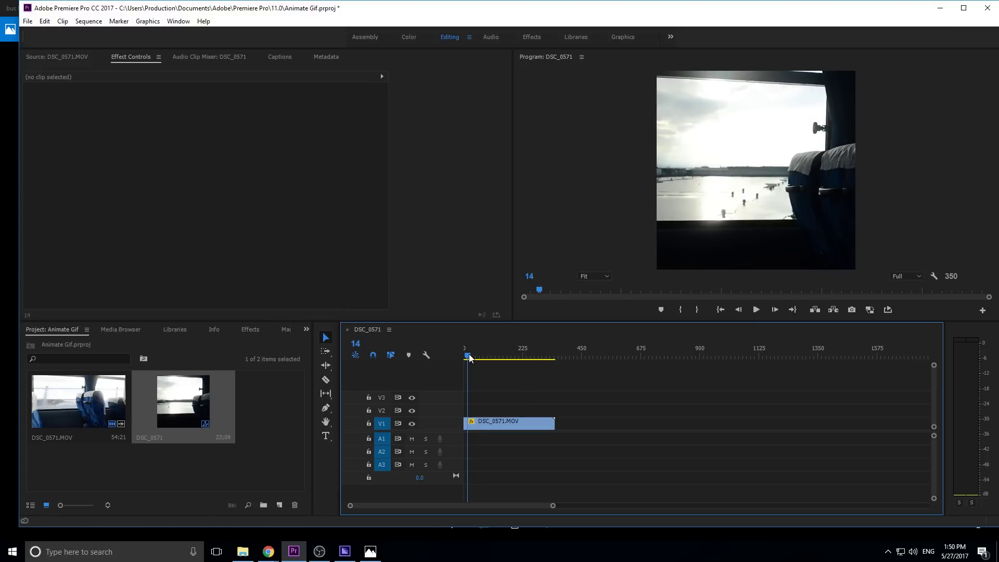
{"action": "left_click", "coordinate": [465, 357]}
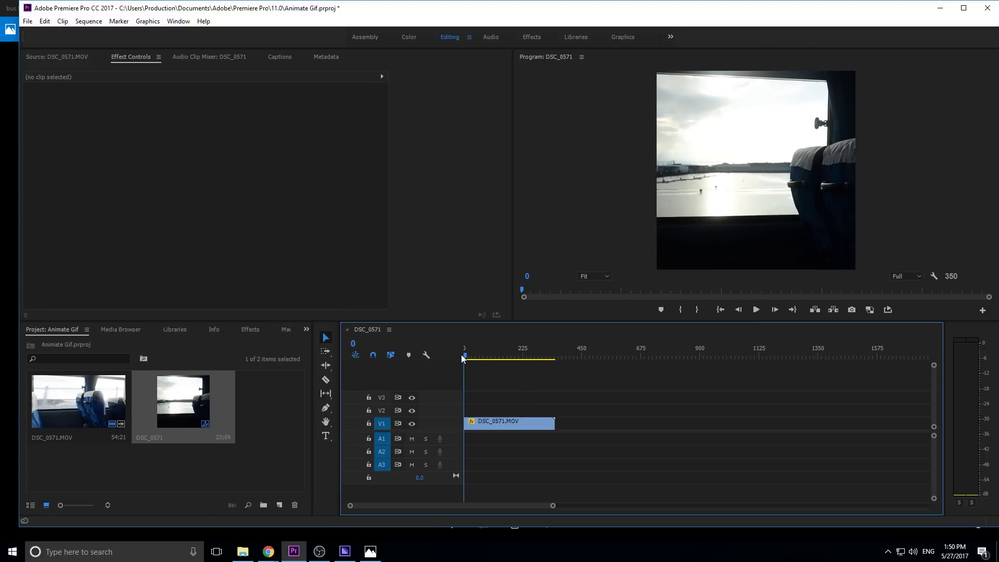
Step: Step forward to frame 8 and razor-cut the clip there
{"action": "left_click", "coordinate": [770, 314]}
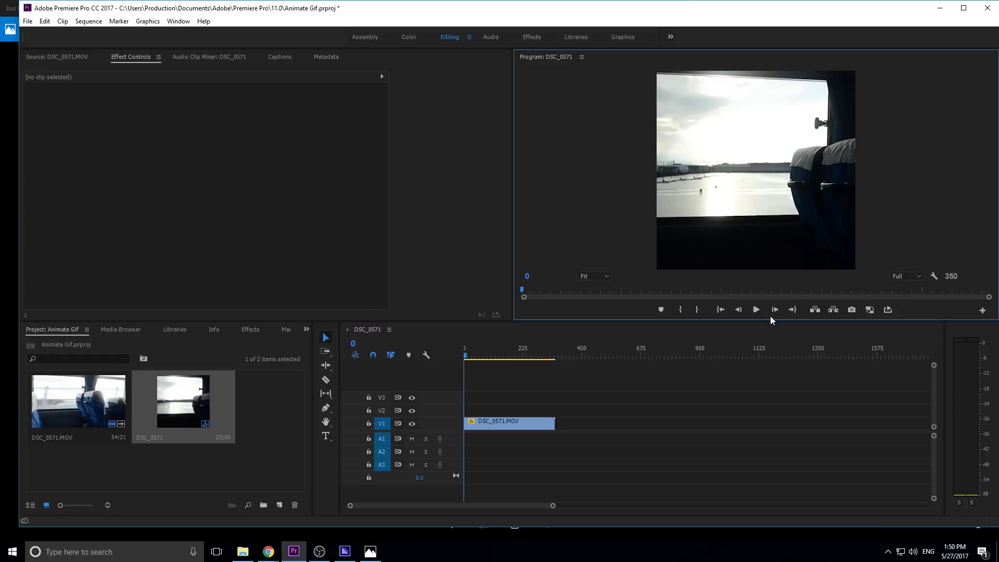
{"action": "left_click", "coordinate": [770, 314]}
{"action": "left_click", "coordinate": [770, 314]}
{"action": "left_click", "coordinate": [771, 314]}
{"action": "left_click", "coordinate": [771, 314]}
{"action": "left_click", "coordinate": [770, 314]}
{"action": "left_click", "coordinate": [771, 314]}
{"action": "left_click", "coordinate": [770, 314]}
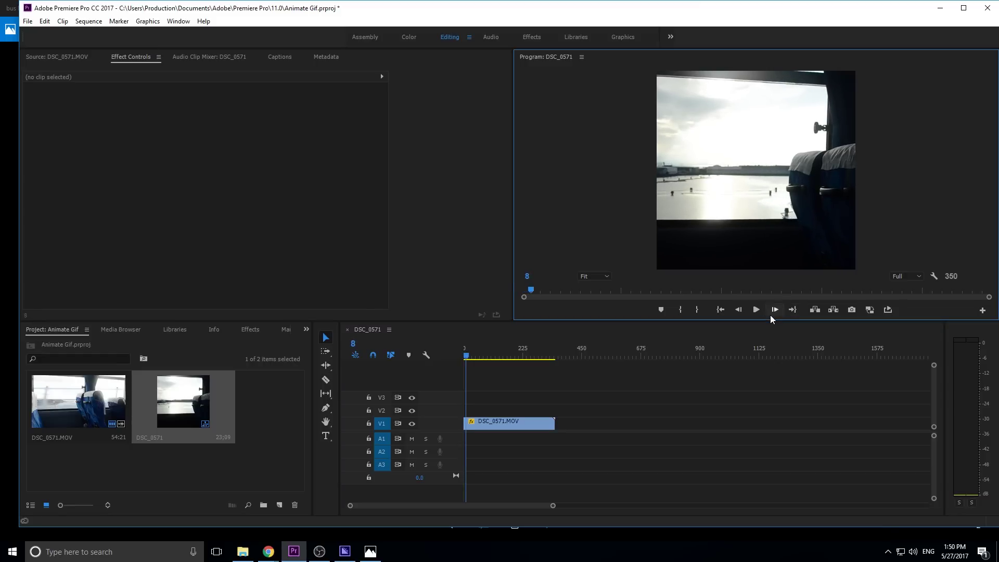
{"action": "key", "text": "c"}
{"action": "left_click", "coordinate": [472, 423]}
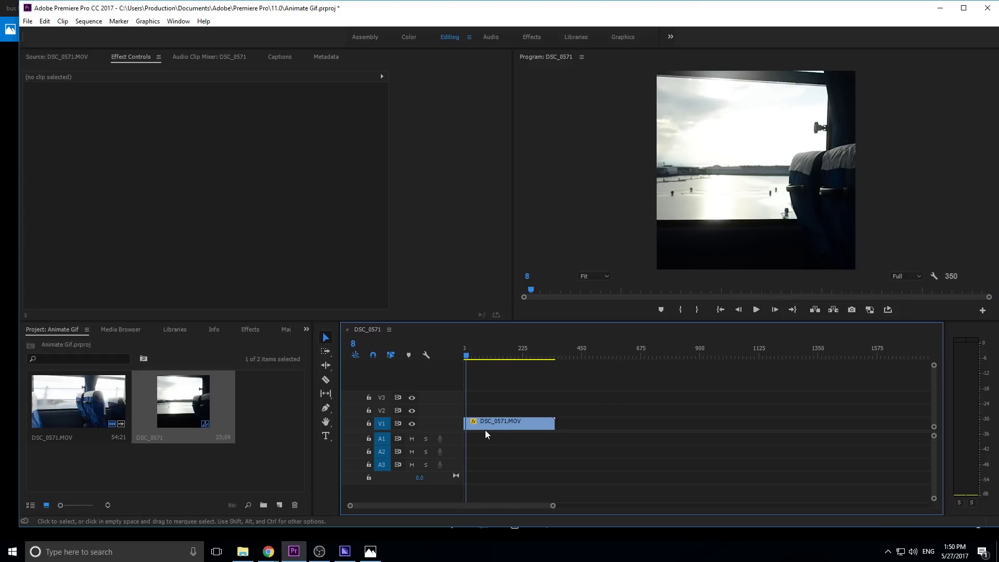
Step: Delete everything after the frame-8 cut and play back the short clip
{"action": "key", "text": "equal"}
{"action": "key", "text": "v"}
{"action": "key", "text": "equal"}
{"action": "key", "text": "equal"}
{"action": "left_click", "coordinate": [546, 426]}
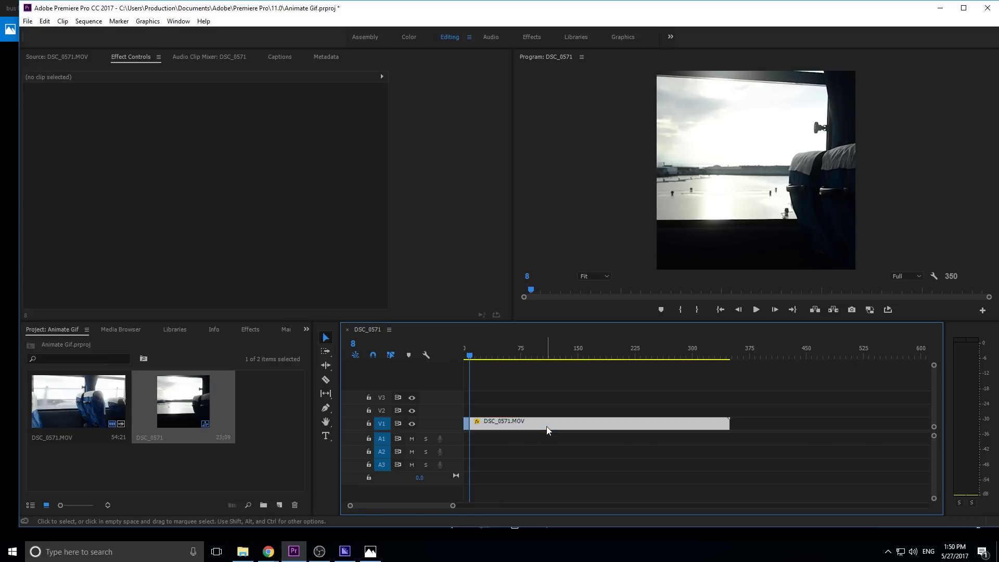
{"action": "key", "text": "Delete"}
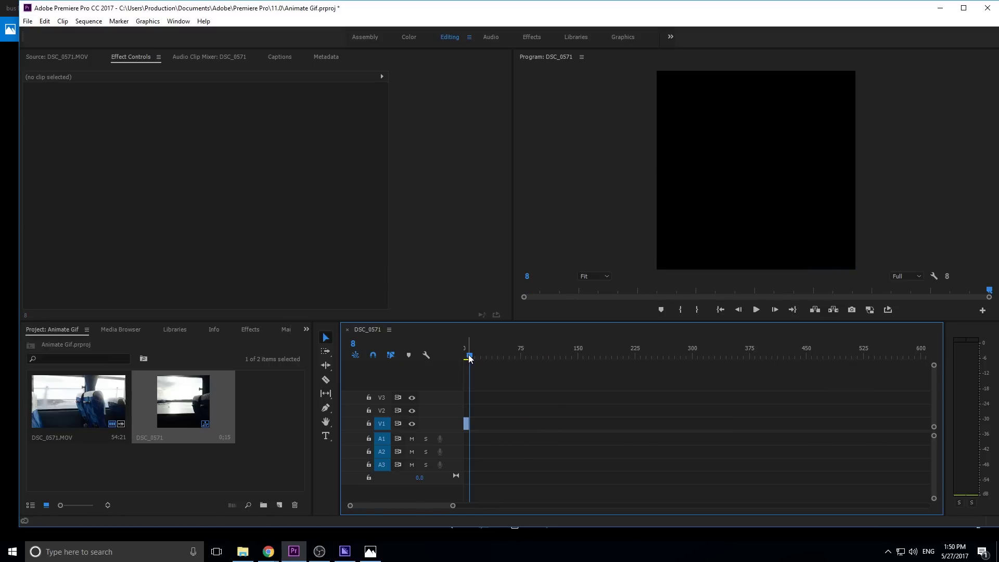
{"action": "key", "text": "space"}
{"action": "key", "text": "space"}
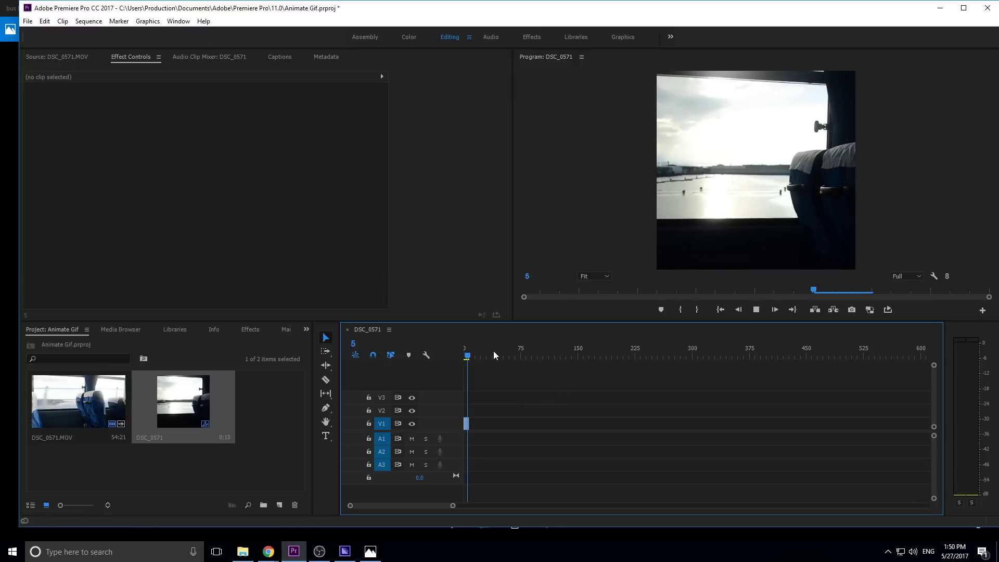
Step: Preview the clip looping, then replace the Export Frame button with Loop in the program monitor controls
{"action": "left_click", "coordinate": [887, 310]}
{"action": "key", "text": "space"}
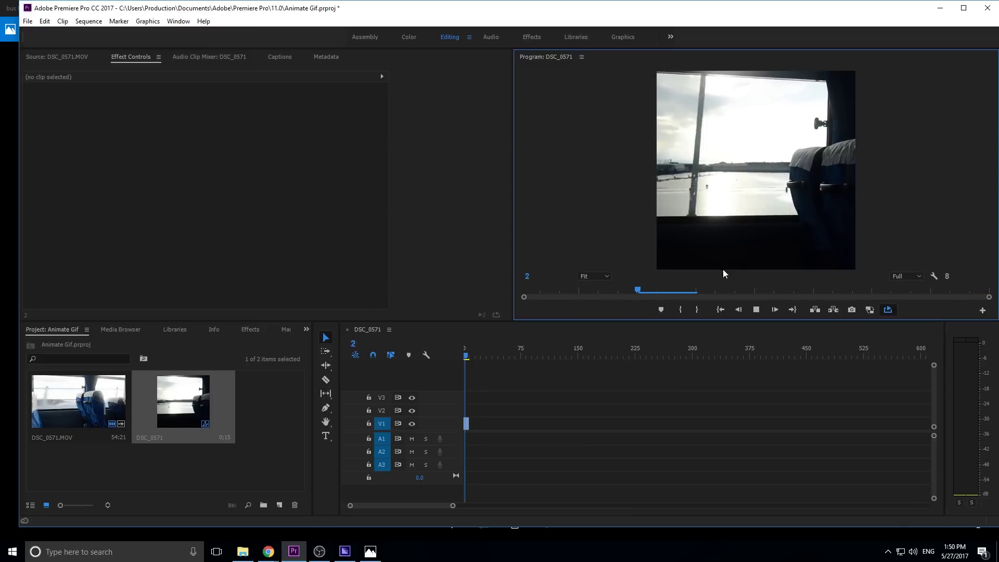
{"action": "key", "text": "space"}
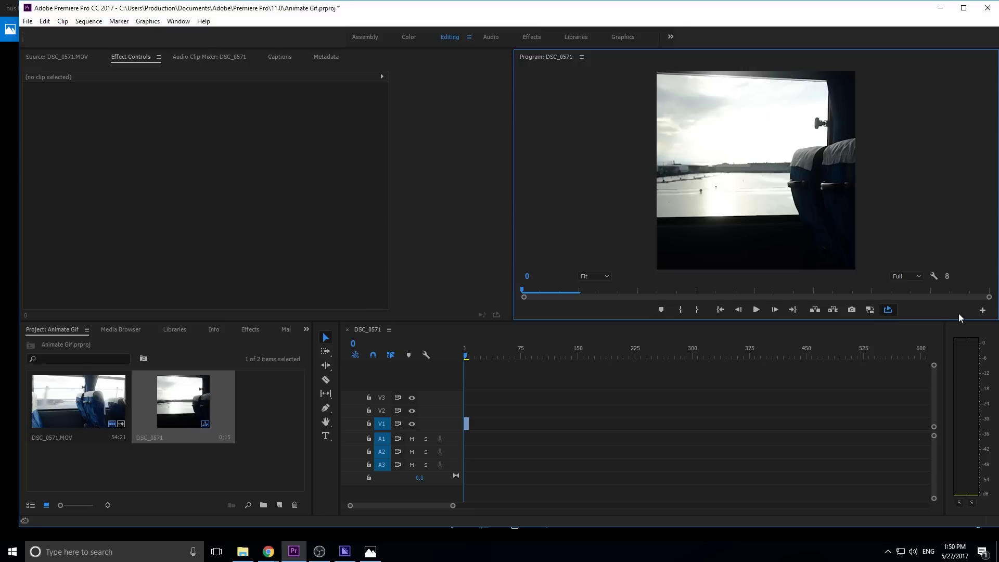
{"action": "left_click", "coordinate": [983, 311]}
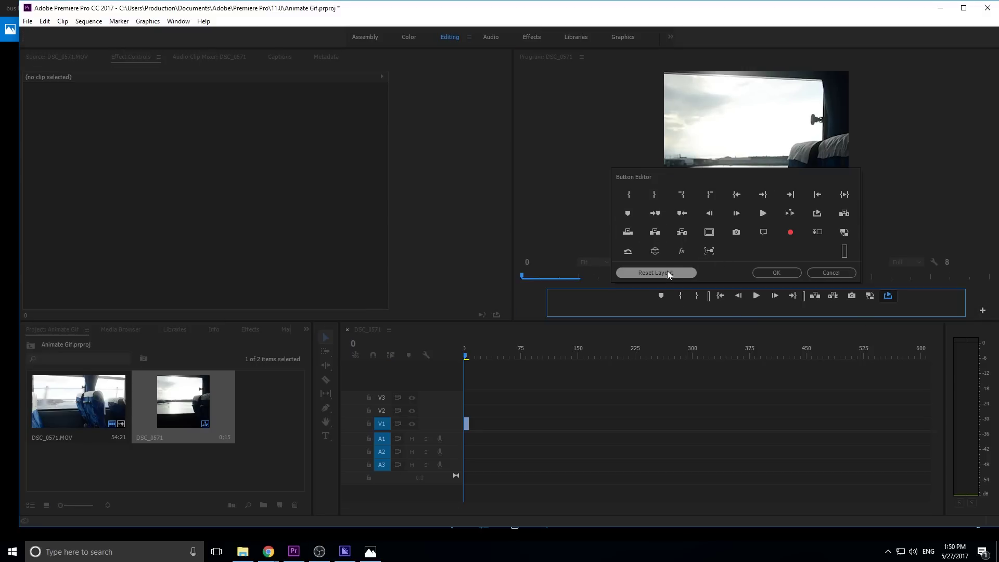
{"action": "left_click_drag", "start_coordinate": [892, 293], "coordinate": [769, 252]}
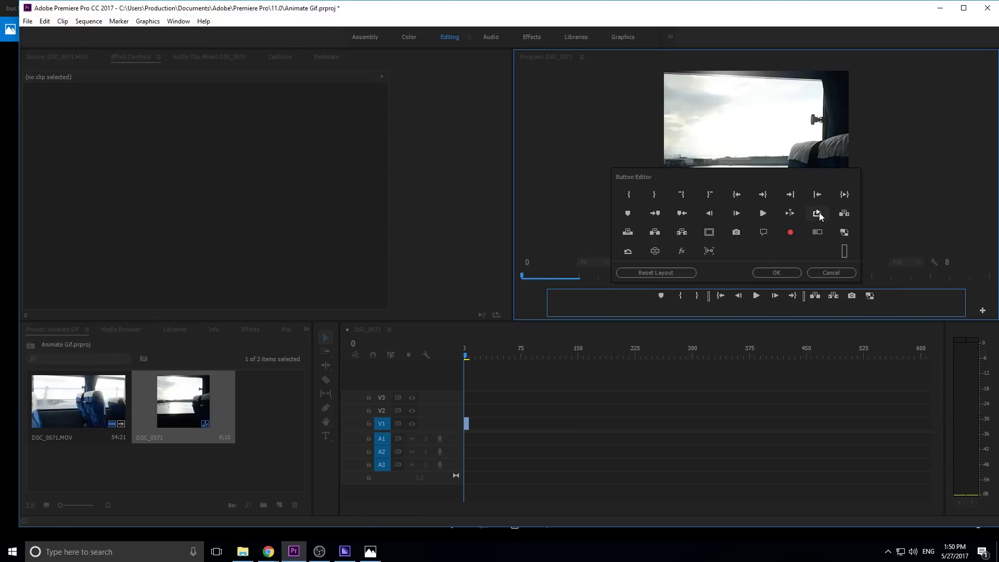
{"action": "left_click_drag", "start_coordinate": [814, 213], "coordinate": [890, 297]}
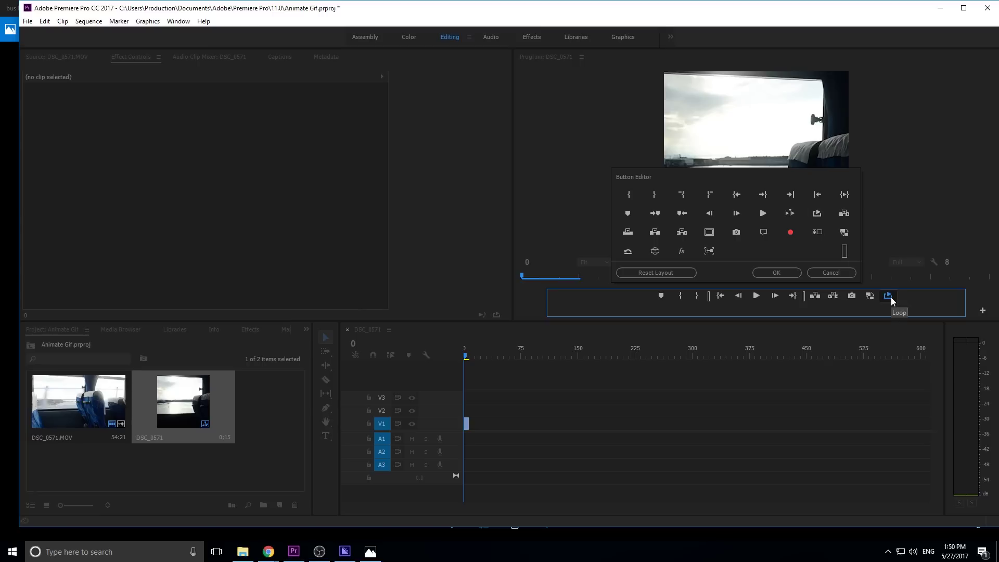
{"action": "left_click", "coordinate": [791, 276]}
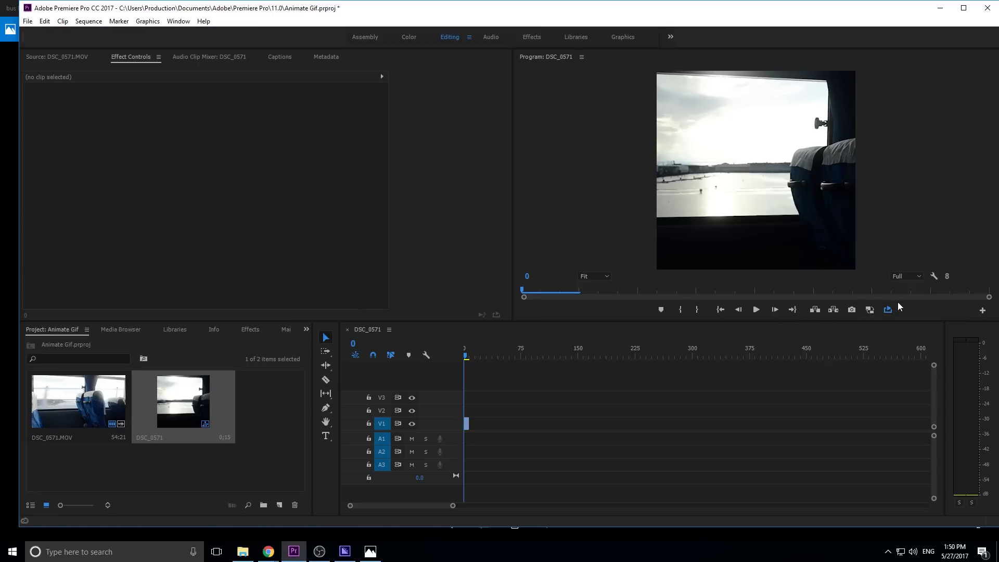
{"action": "left_click", "coordinate": [526, 388]}
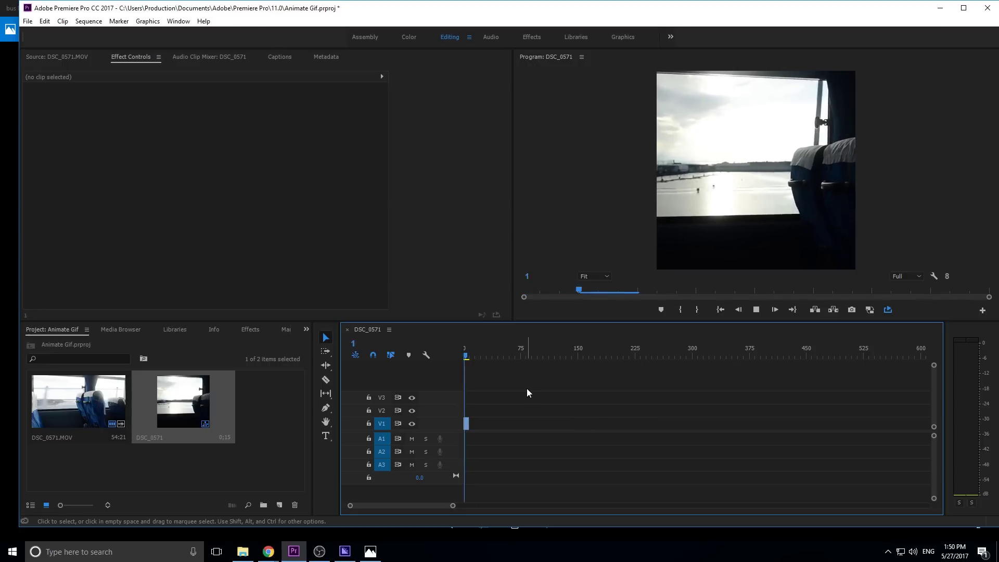
Step: Open Export Settings from File > Export > Media and set the format to Animated GIF
{"action": "left_click", "coordinate": [95, 23]}
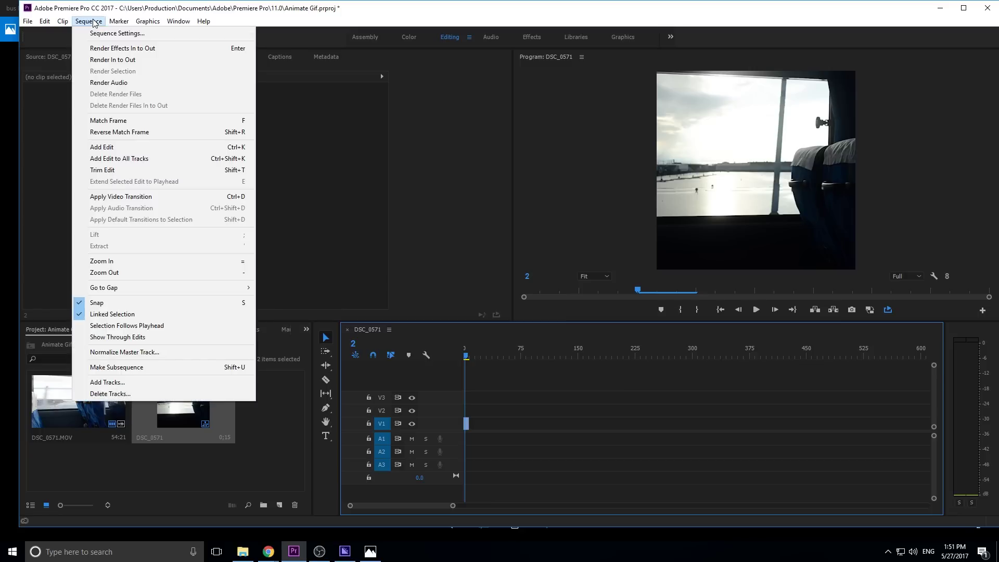
{"action": "mouse_move", "coordinate": [29, 21]}
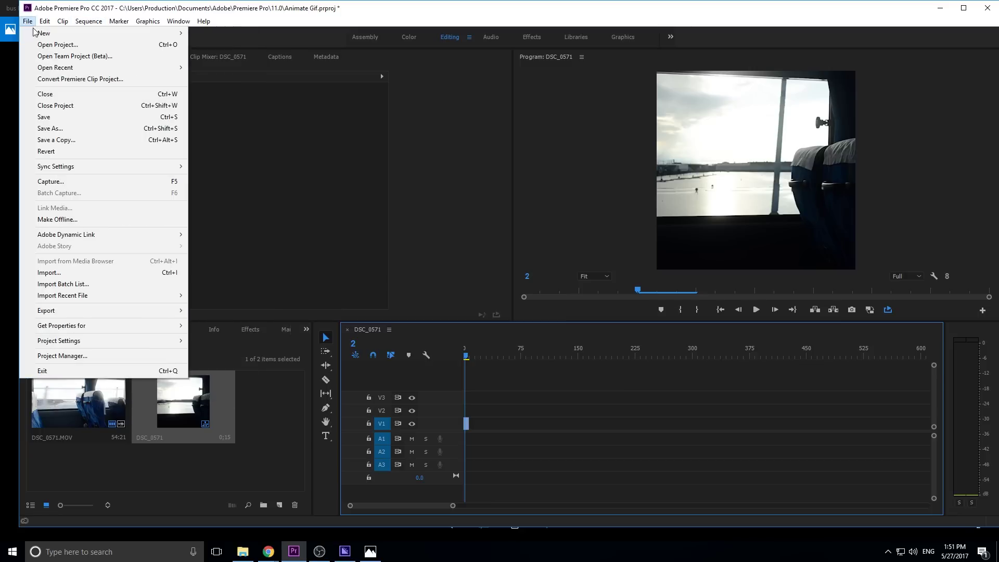
{"action": "mouse_move", "coordinate": [72, 310]}
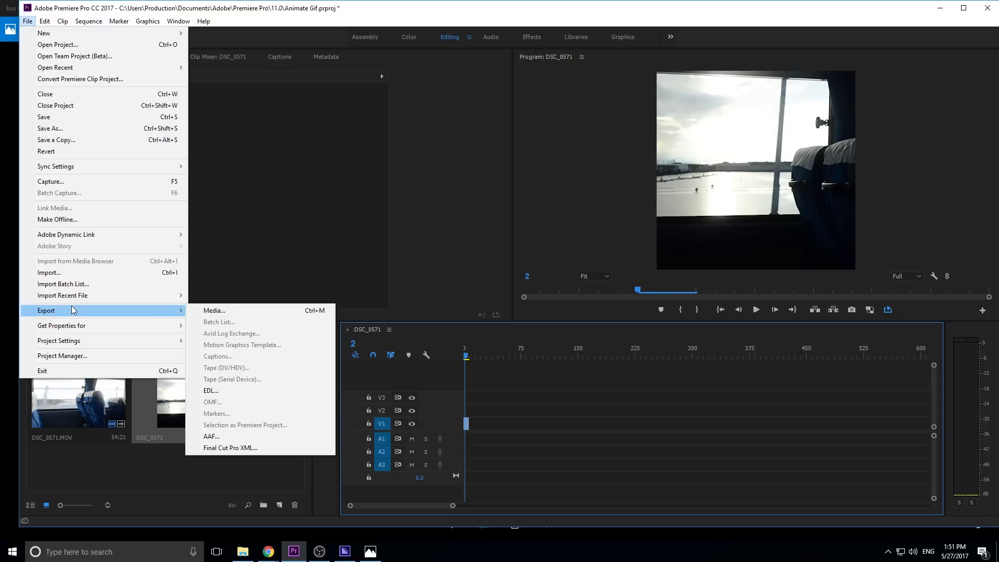
{"action": "left_click", "coordinate": [315, 311]}
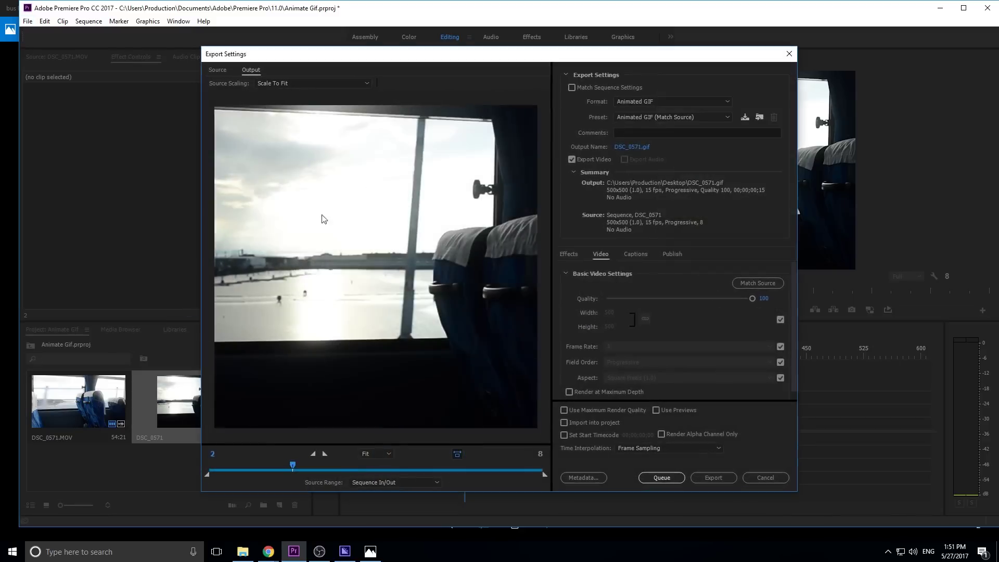
{"action": "left_click", "coordinate": [654, 102]}
{"action": "left_click", "coordinate": [654, 107]}
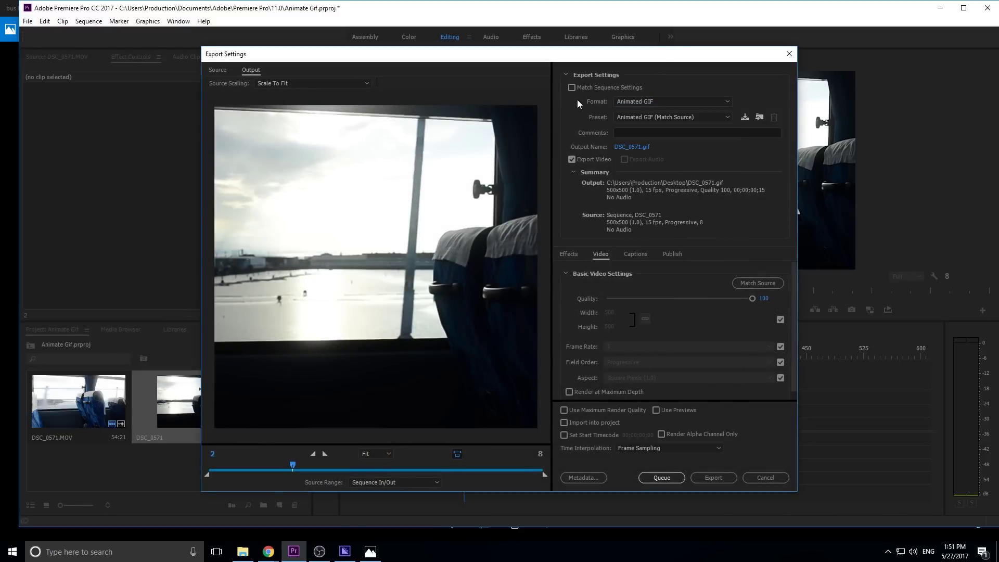
{"action": "left_click", "coordinate": [644, 106]}
{"action": "left_click", "coordinate": [650, 239]}
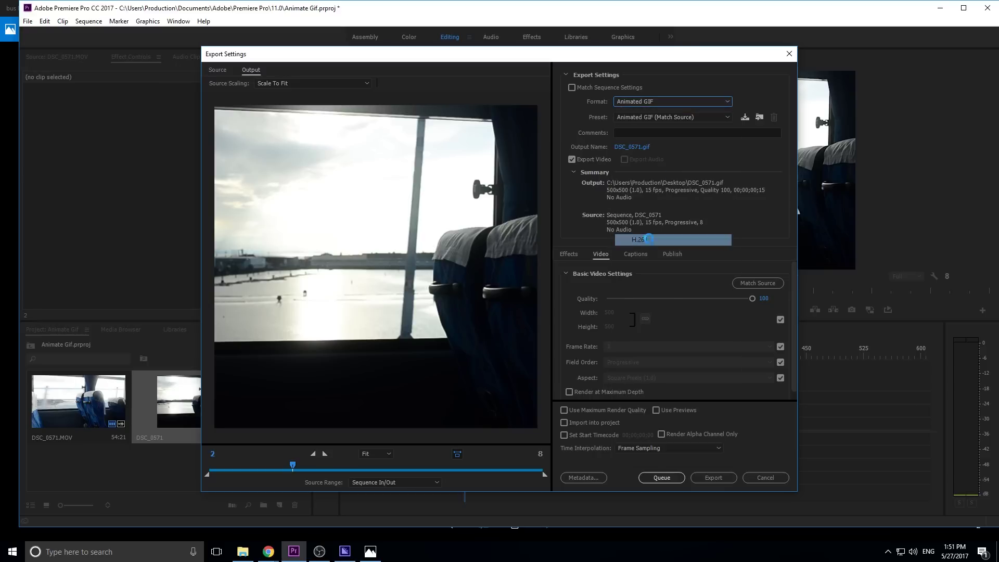
{"action": "left_click", "coordinate": [655, 103]}
{"action": "left_click", "coordinate": [648, 136]}
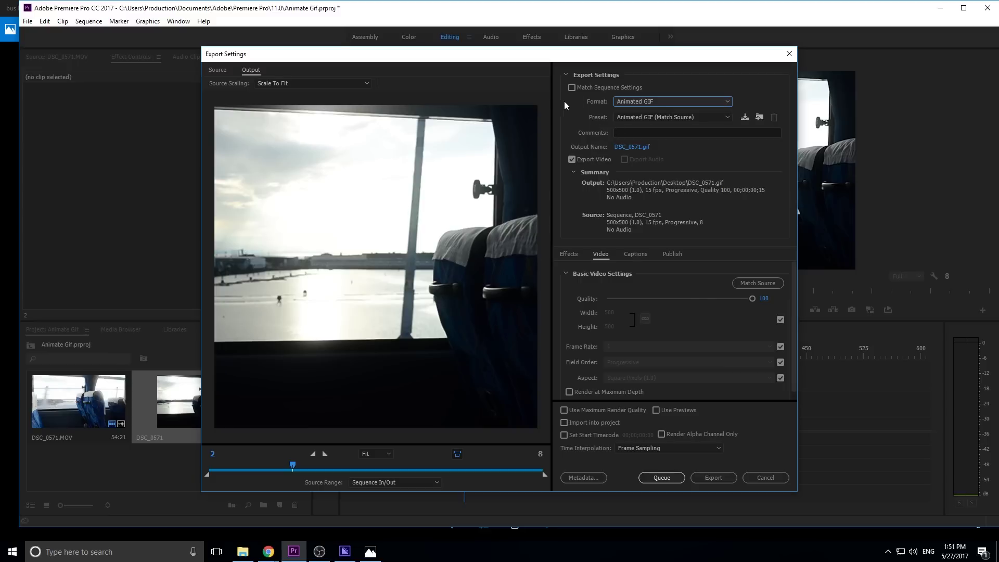
Step: Name the output 'bus loop 2' on the Desktop and export the GIF
{"action": "left_click", "coordinate": [630, 147]}
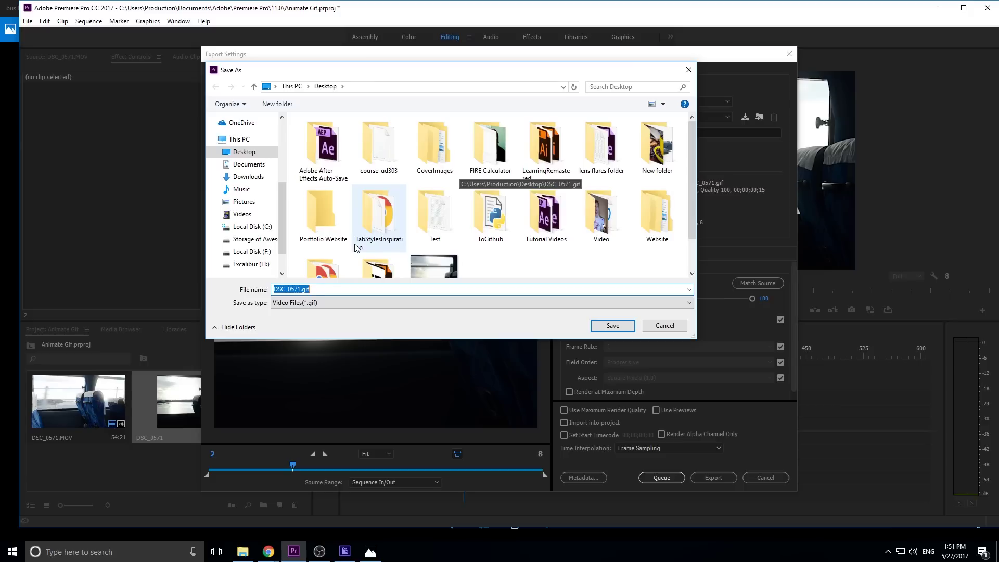
{"action": "type", "text": "bus loop"}
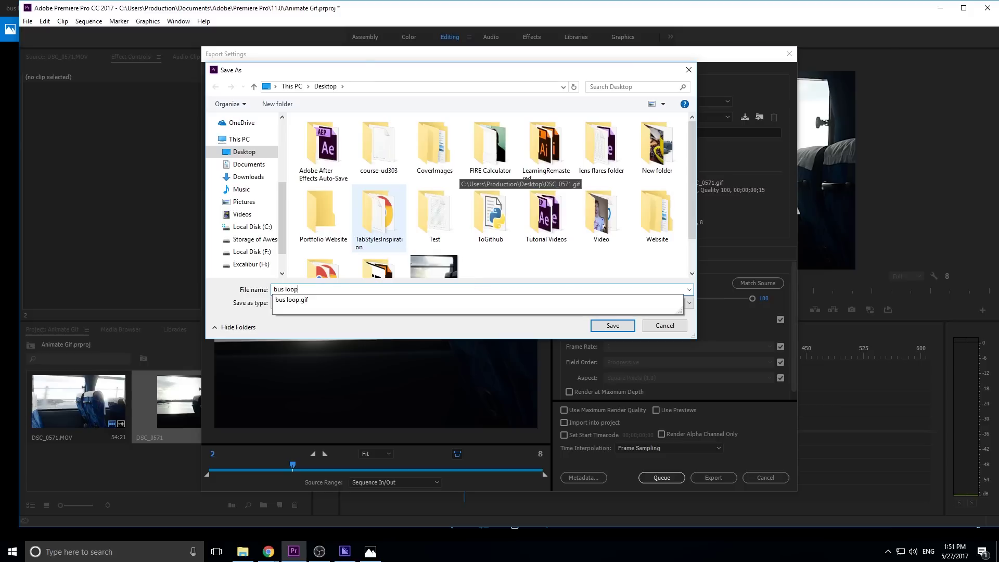
{"action": "type", "text": " 2"}
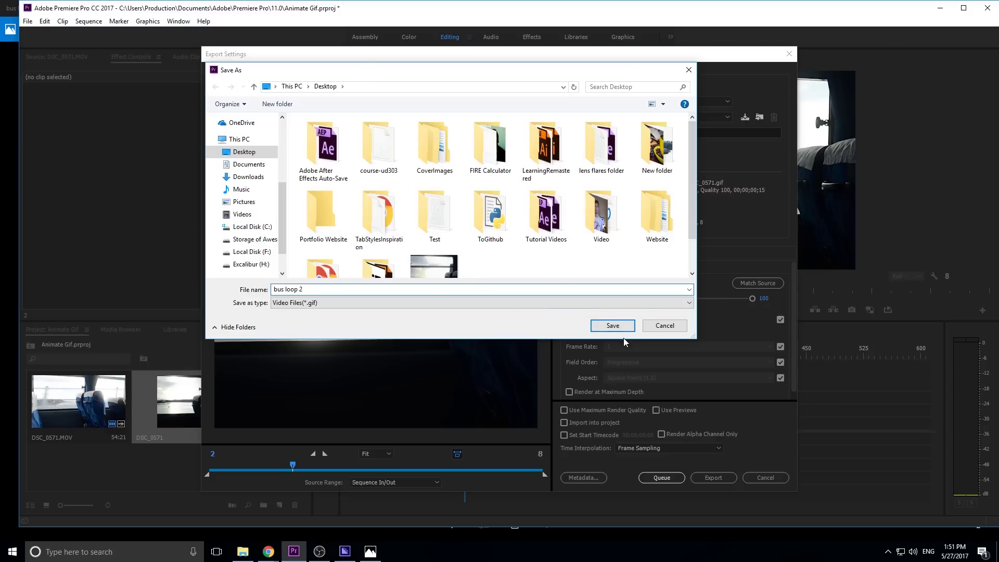
{"action": "left_click", "coordinate": [611, 325]}
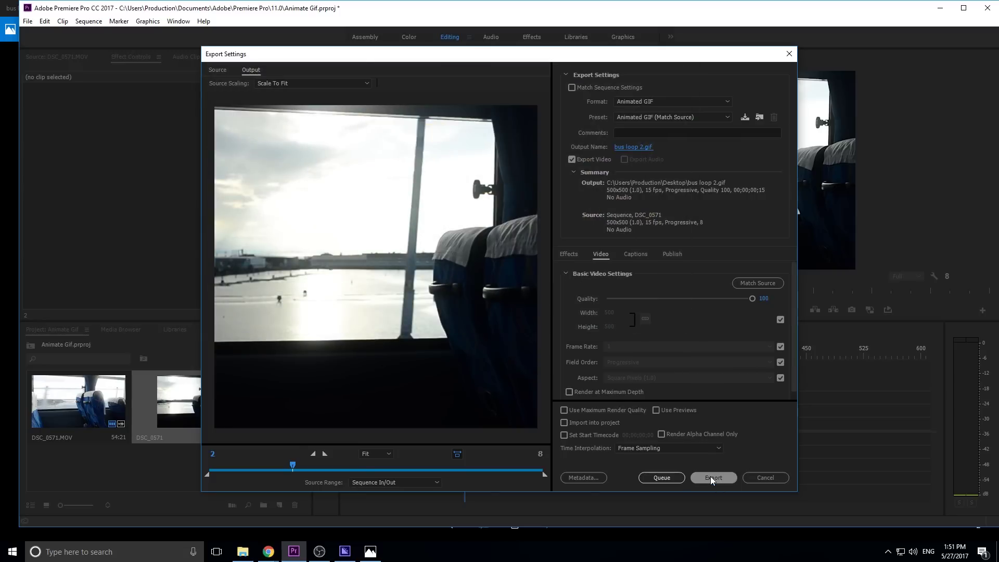
{"action": "left_click", "coordinate": [713, 477]}
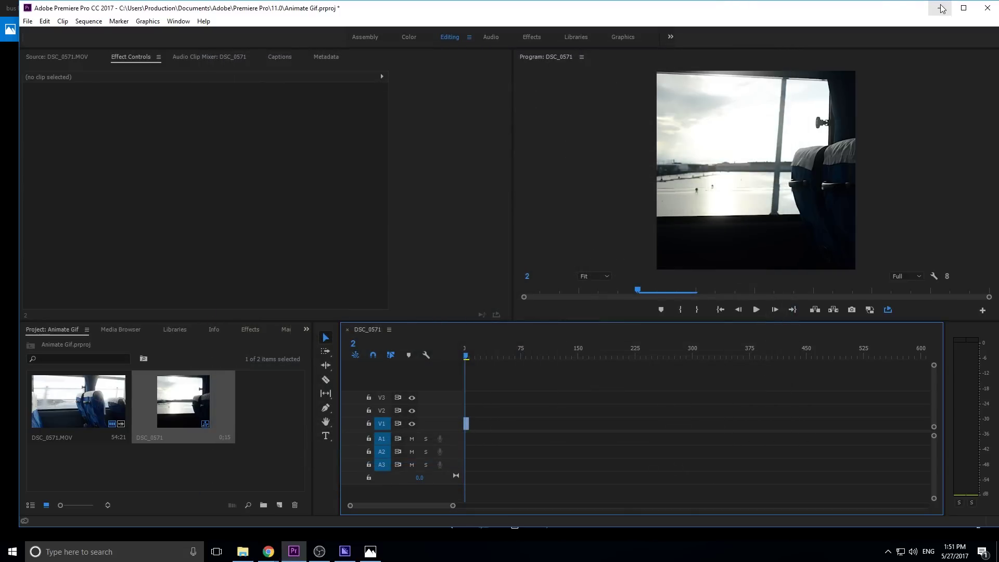
Step: Minimize Premiere, close Photos, and open bus loop 2.gif from the desktop to view it
{"action": "left_click", "coordinate": [942, 9]}
{"action": "left_click", "coordinate": [987, 8]}
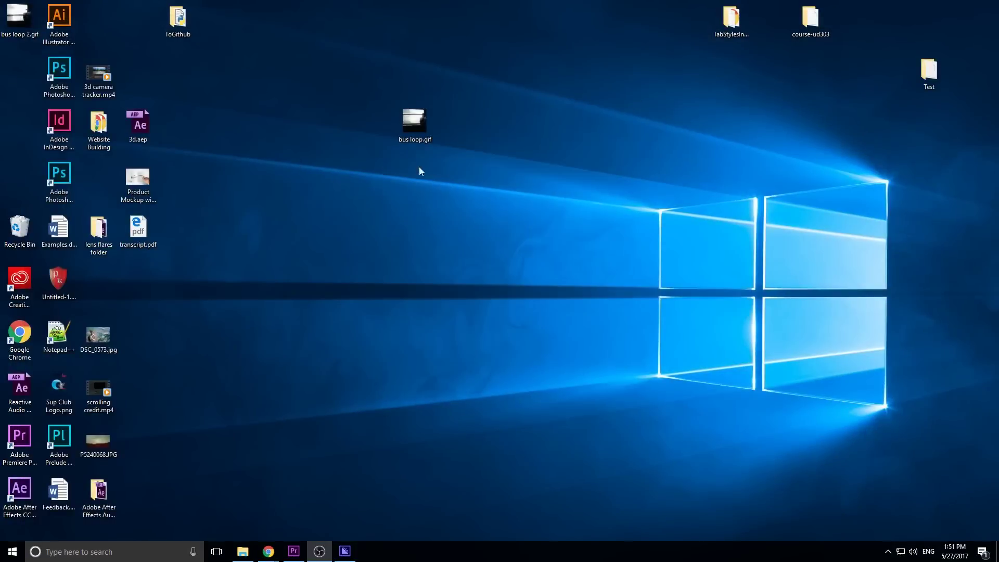
{"action": "double_click", "coordinate": [19, 18]}
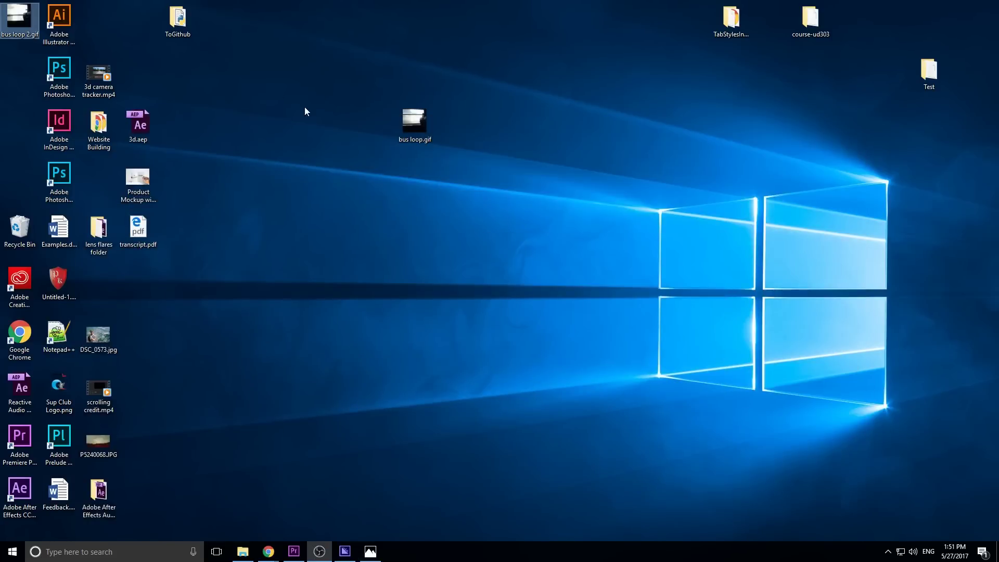
Step: Open the Properties of bus loop 2.gif on the desktop to check its 905 KB size
{"action": "right_click", "coordinate": [23, 24]}
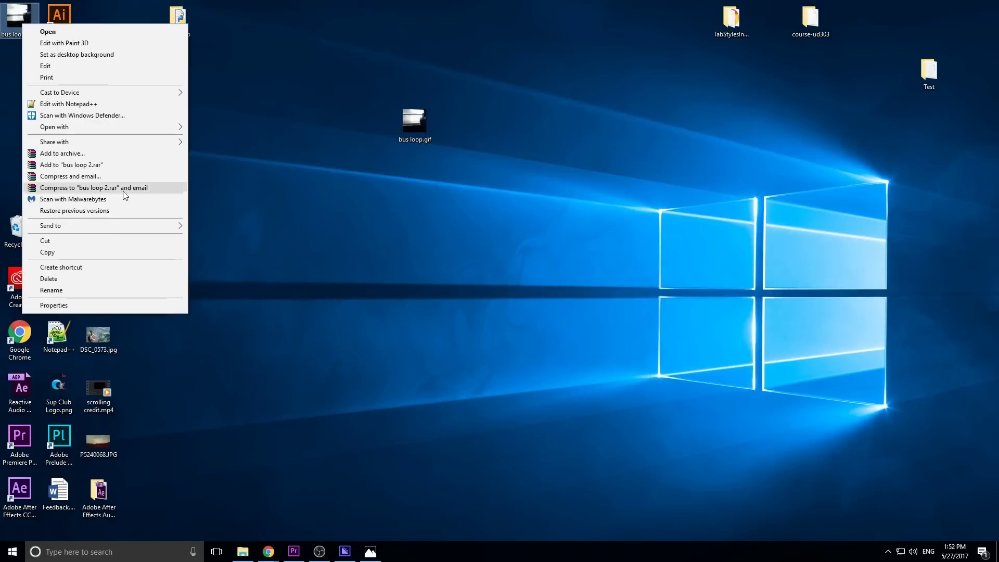
{"action": "left_click", "coordinate": [54, 306]}
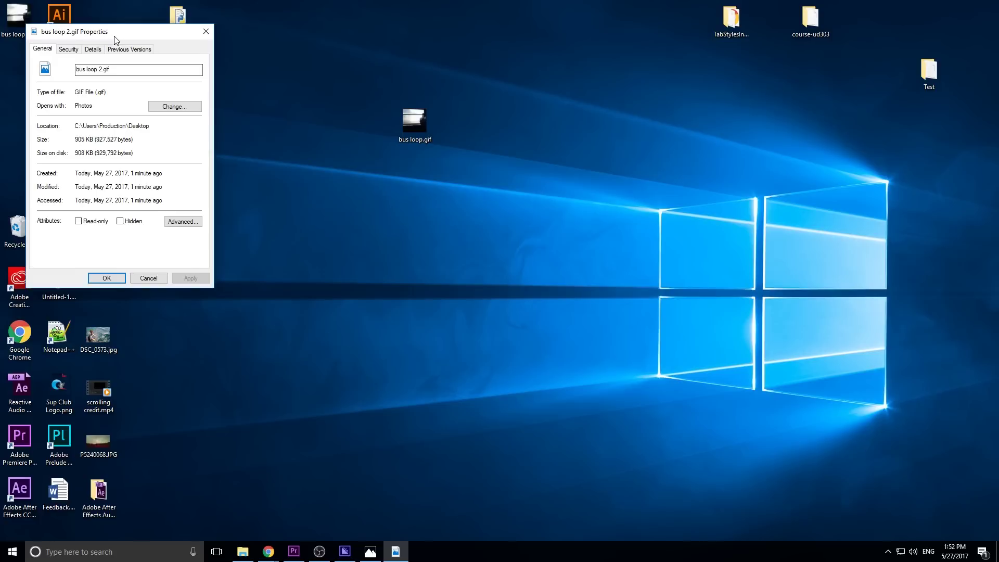
{"action": "left_click_drag", "start_coordinate": [114, 40], "coordinate": [233, 27]}
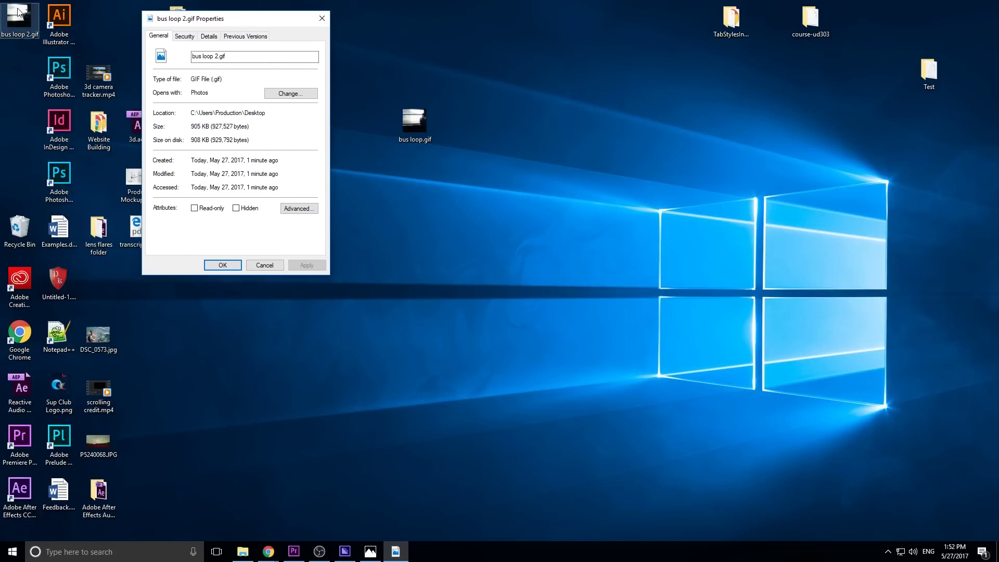